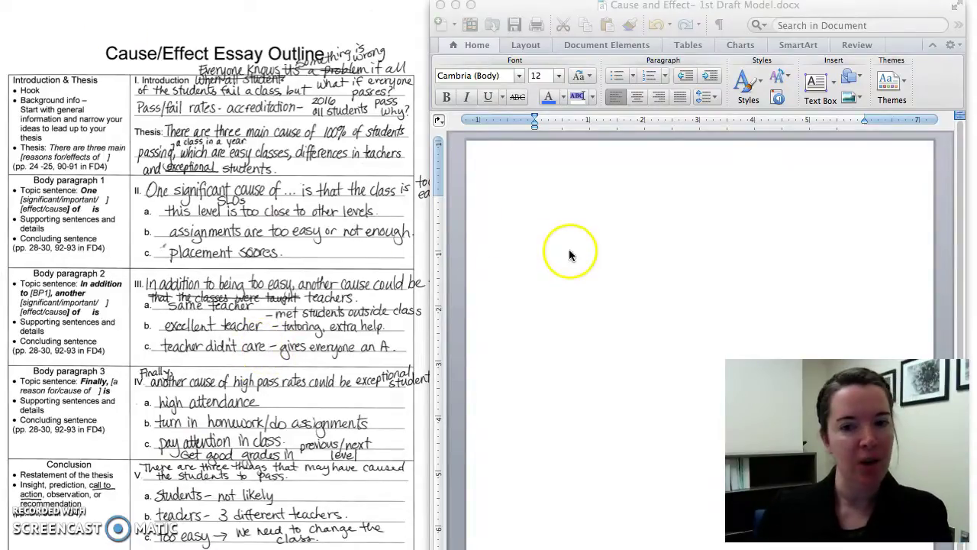
Step: Start the blank document with the heading "1st draft" and leave a new line below it for the essay text
{"action": "left_click", "coordinate": [534, 195]}
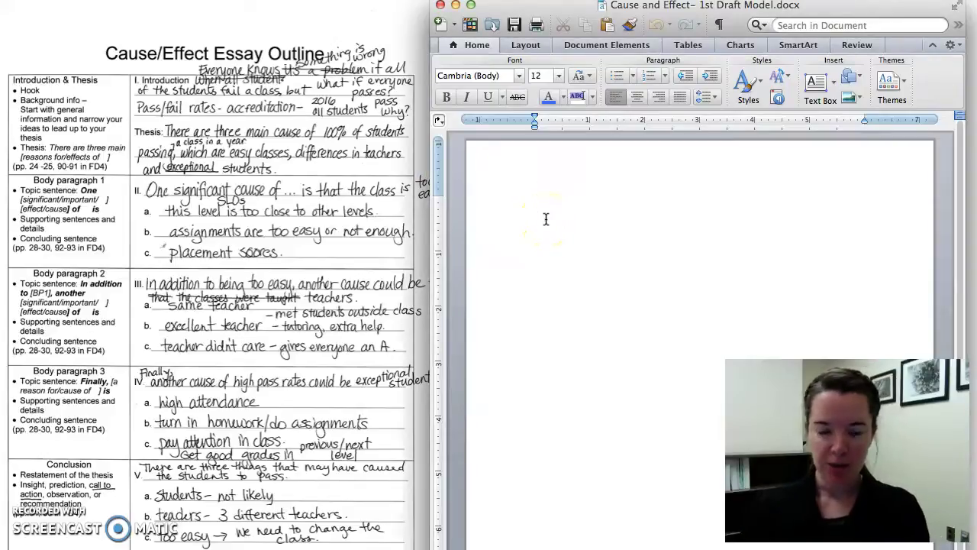
{"action": "key", "text": "Return"}
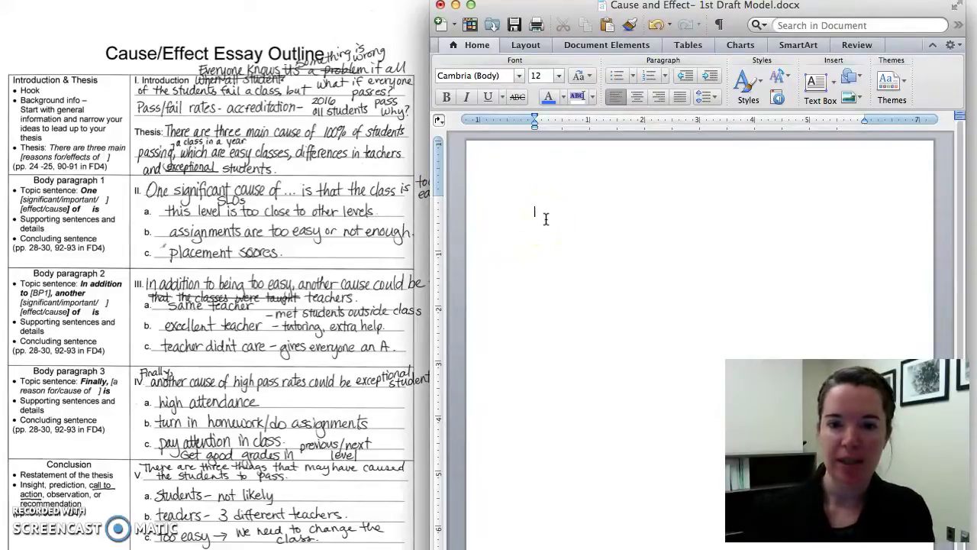
{"action": "type", "text": "1st draft"}
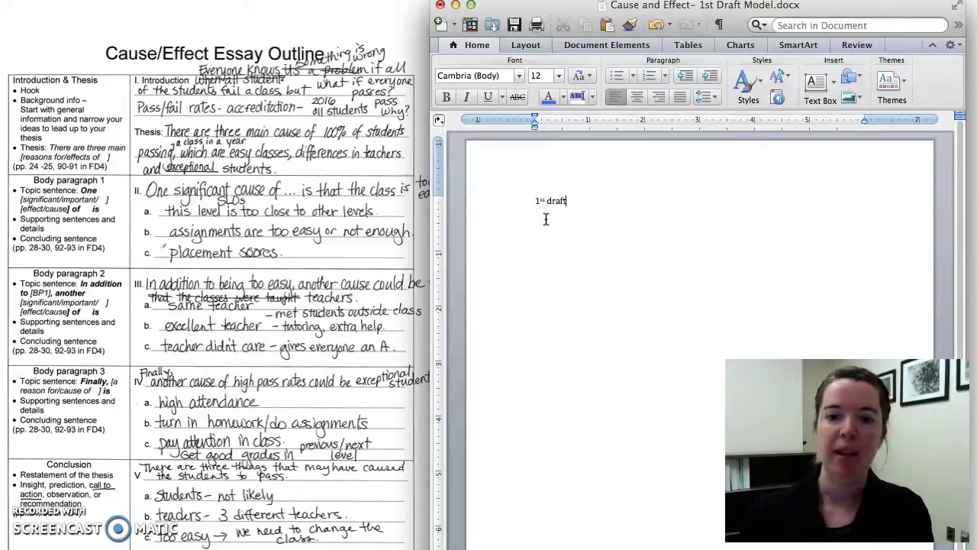
{"action": "key", "text": "Return"}
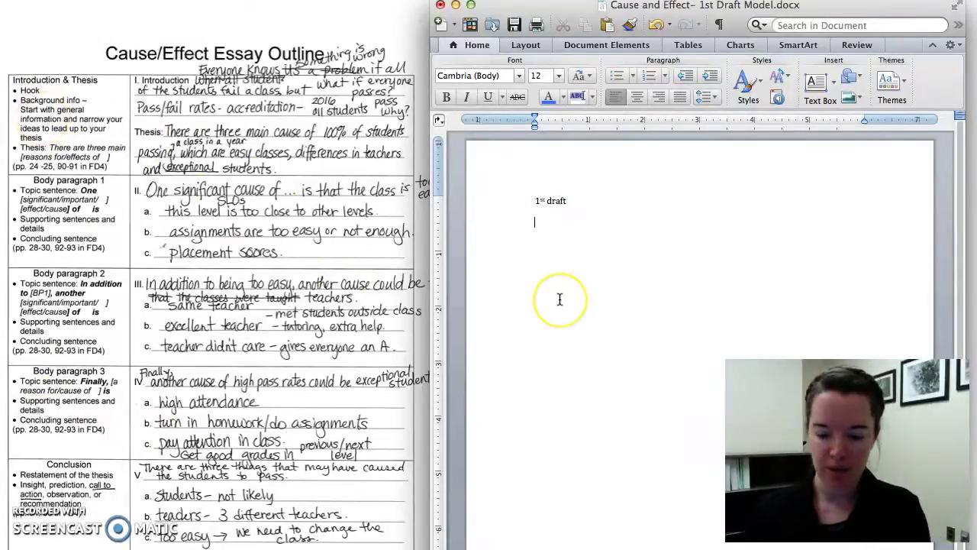
Step: Write the labelled thesis statement that three main causes might explain why all students in a class passed: easy classes, differences in teachers, and exceptional students
{"action": "type", "text": "Thesis"}
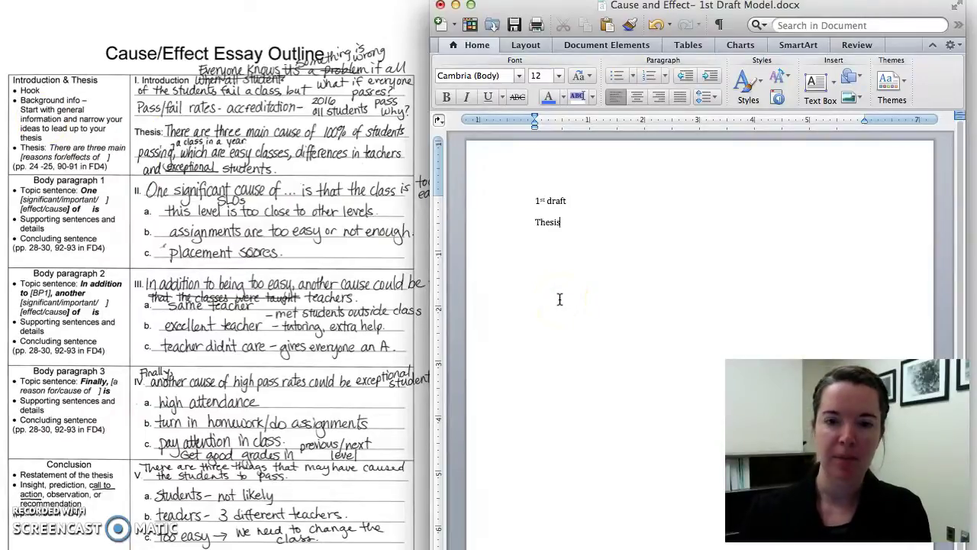
{"action": "type", "text": " statement"}
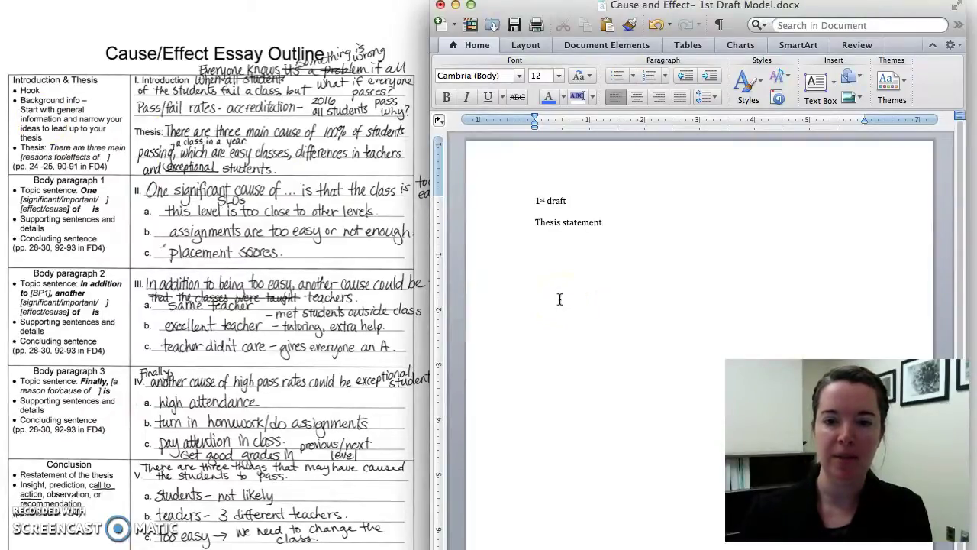
{"action": "type", "text": ":"}
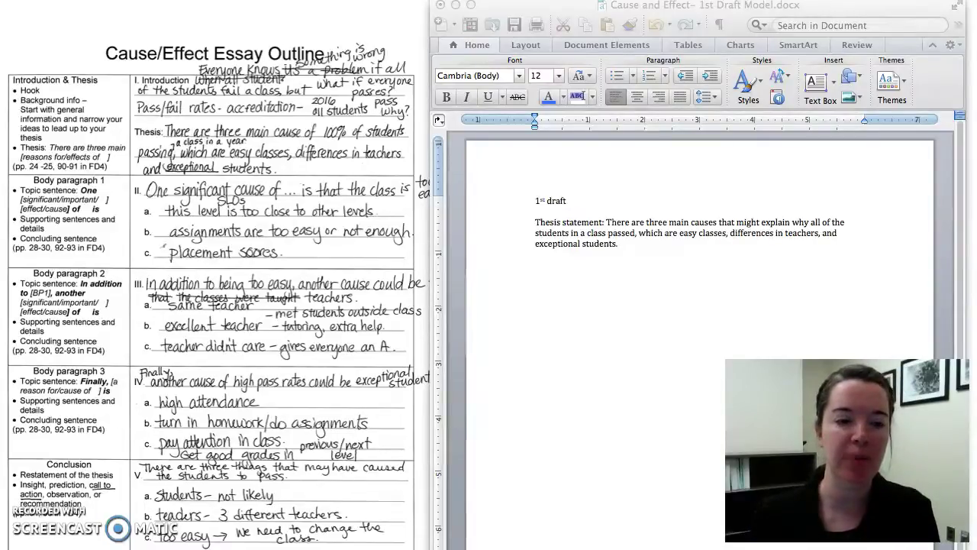
Step: Add the heading "Body paragraph 1" with the topic sentence "One significant cause of all the students passing a class is that the class is too easy."
{"action": "left_click", "coordinate": [586, 273]}
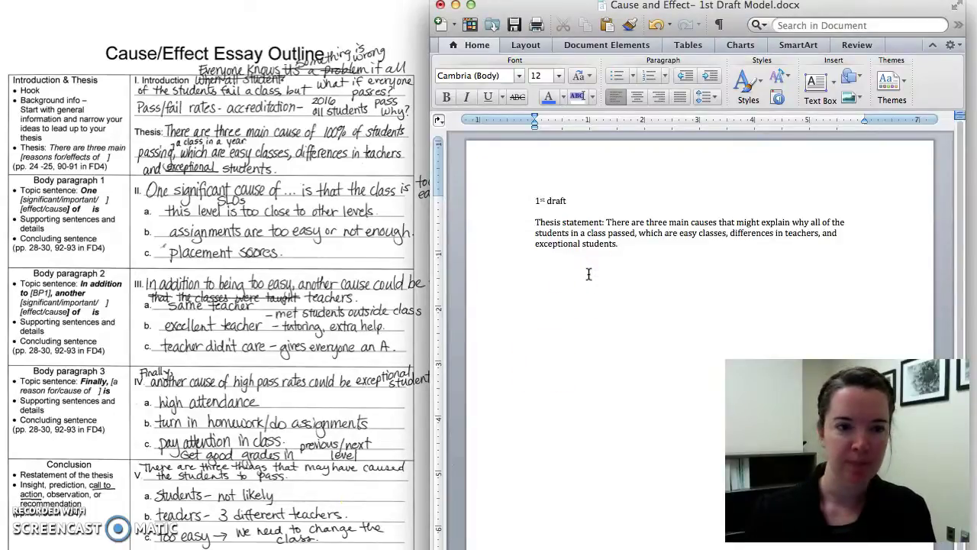
{"action": "type", "text": "Body paragrap"}
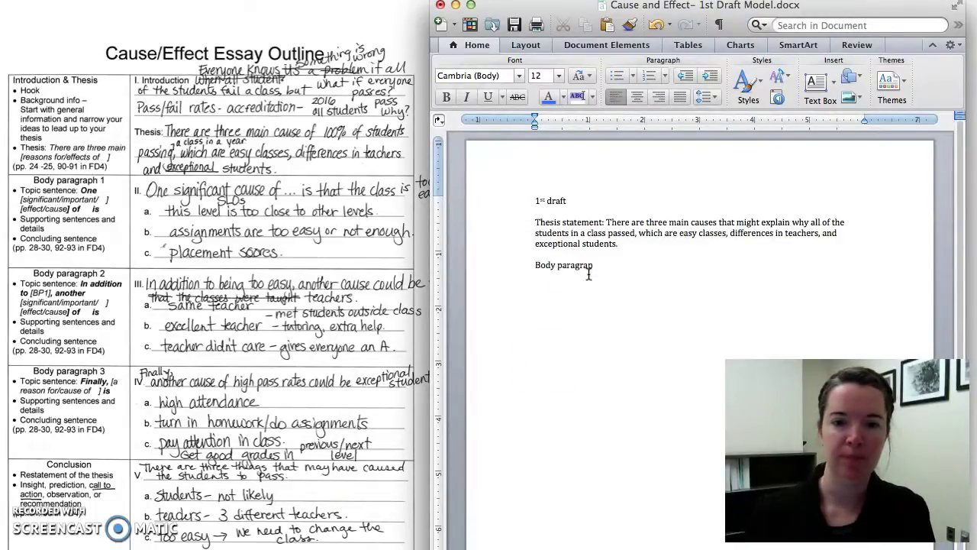
{"action": "type", "text": "h 1 One signif"}
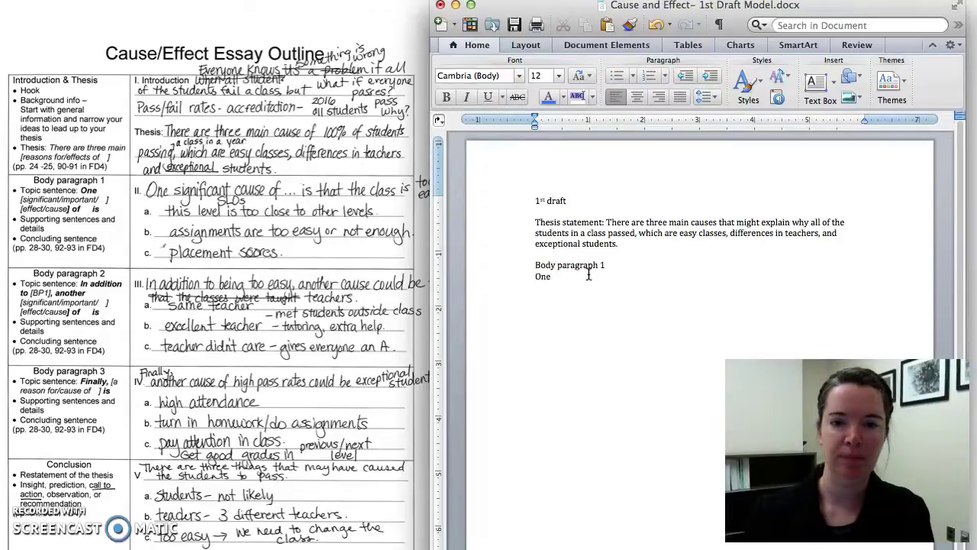
{"action": "type", "text": "icant cause of all the students passing a class is that the class is too easy."}
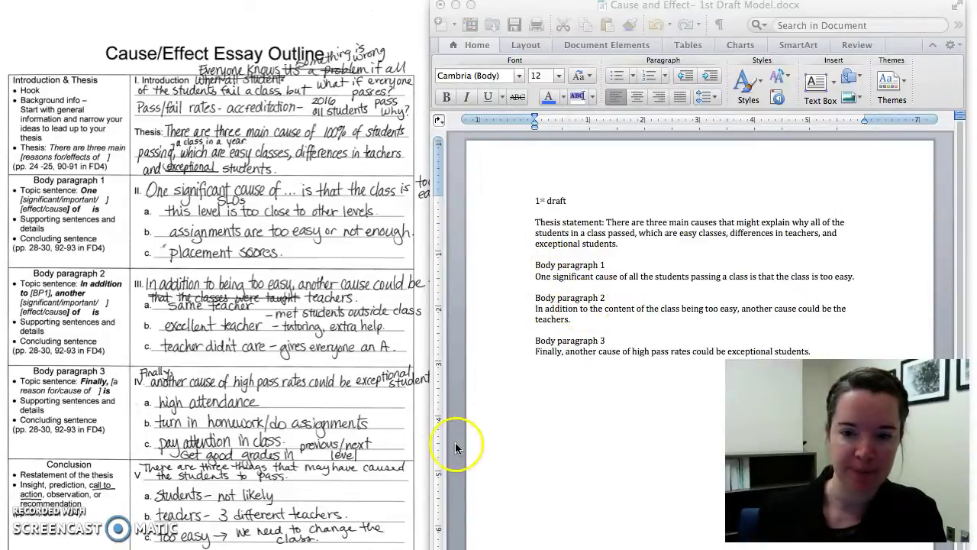
Step: Support body paragraph 1 with easy content, too few assignments and material learned in another class, concluding that the class is not challenging enough
{"action": "left_click", "coordinate": [878, 280]}
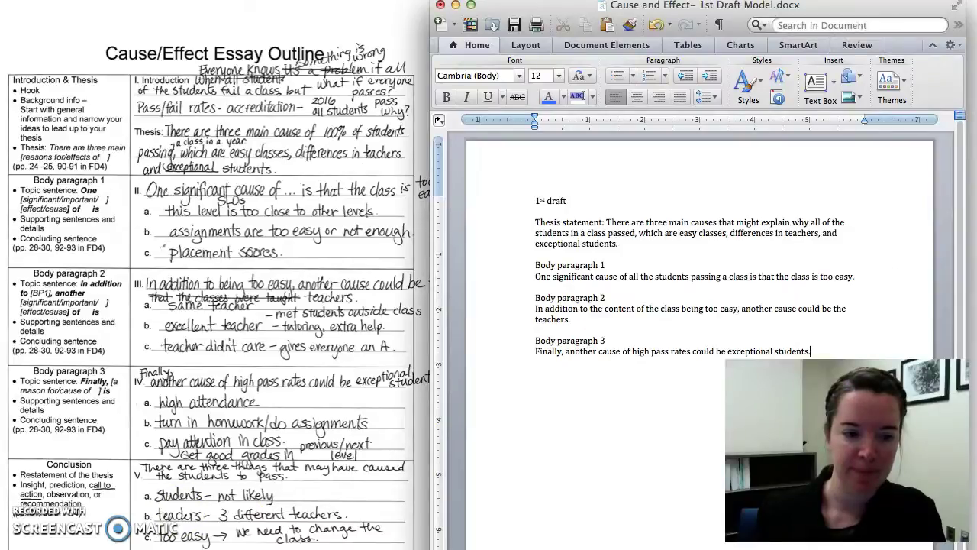
{"action": "type", "text": "For example, the content of the class might be too easy for students, or there might not be enough assignments to challenge the students. If students are studying material that they learned in another class, it’s not surprising that many or all of the students pass the class. So, the most obvious cause of all the students passing is that the class is not challenging enough for the students."}
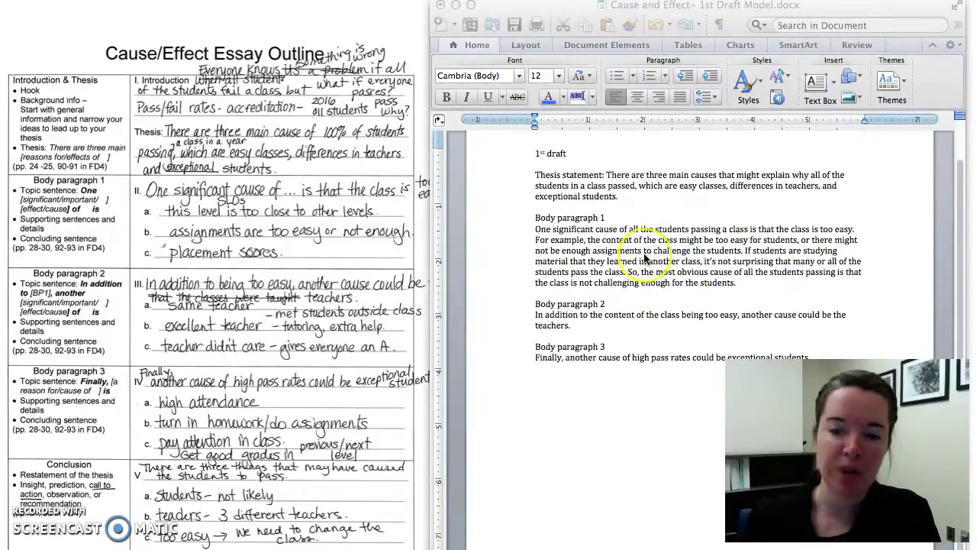
Step: Continue body paragraph 2 after its topic sentence with "First, the teachers could be master teachers"
{"action": "left_click", "coordinate": [578, 326]}
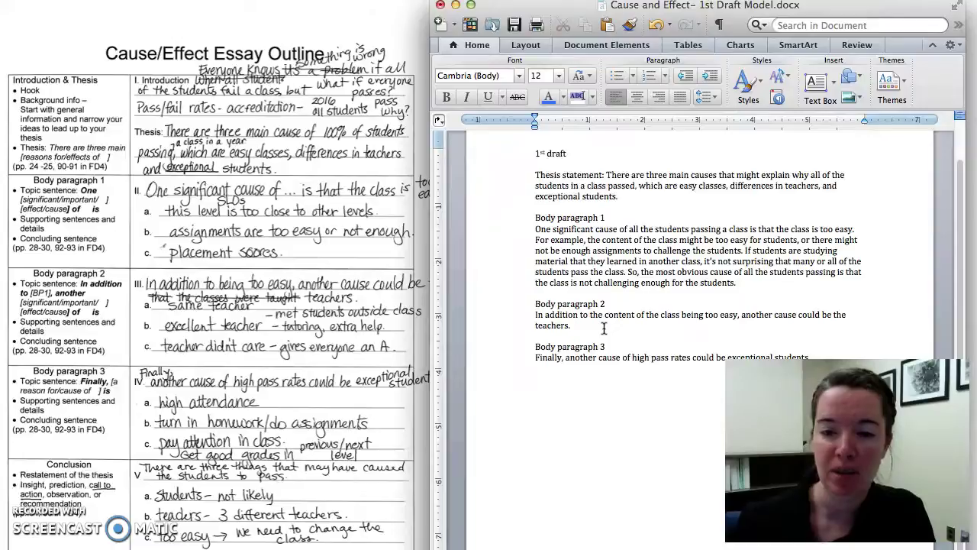
{"action": "type", "text": "Frist,"}
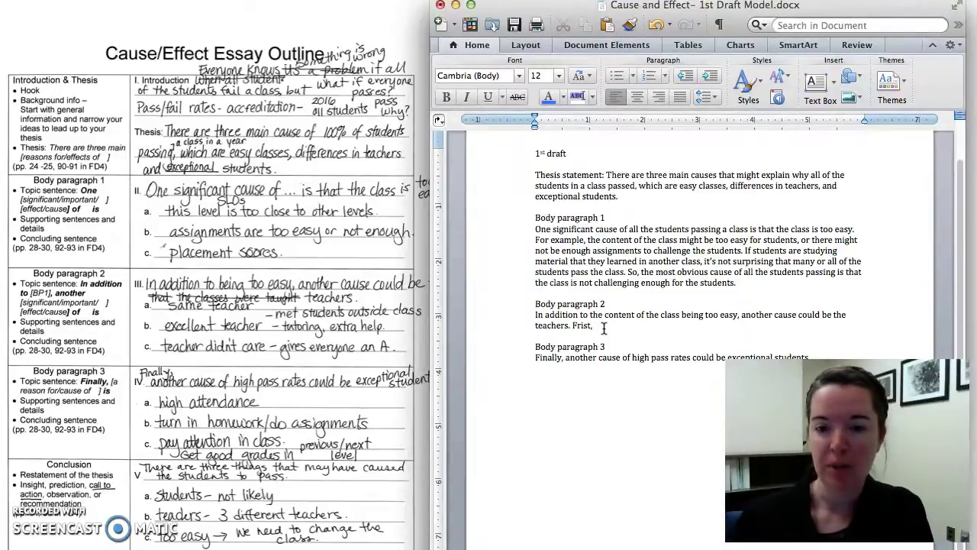
{"action": "key", "text": "BackSpace"}
{"action": "key", "text": "BackSpace"}
{"action": "key", "text": "BackSpace"}
{"action": "key", "text": "BackSpace"}
{"action": "key", "text": "BackSpace"}
{"action": "type", "text": "irst,"}
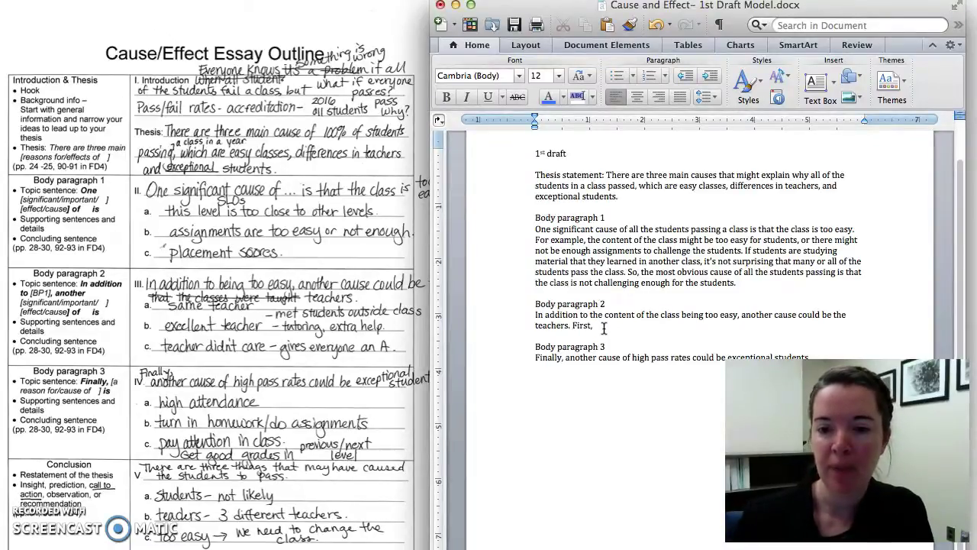
{"action": "type", "text": " the teachers c"}
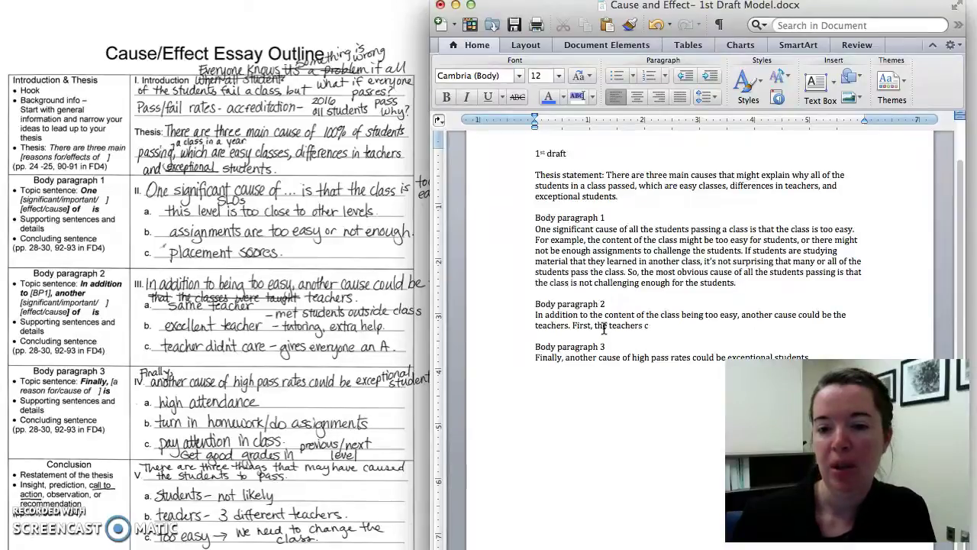
{"action": "type", "text": "ould be ma"}
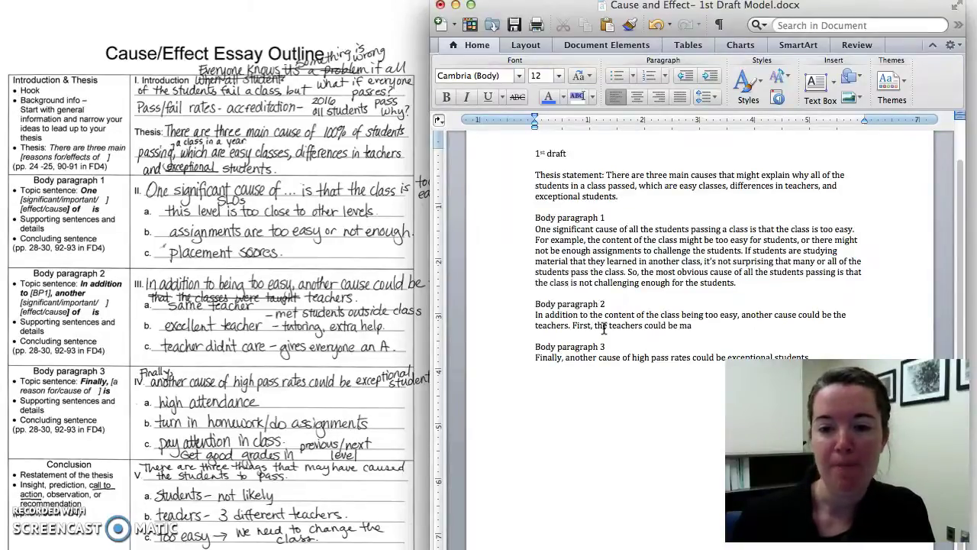
{"action": "type", "text": "ster teachers"}
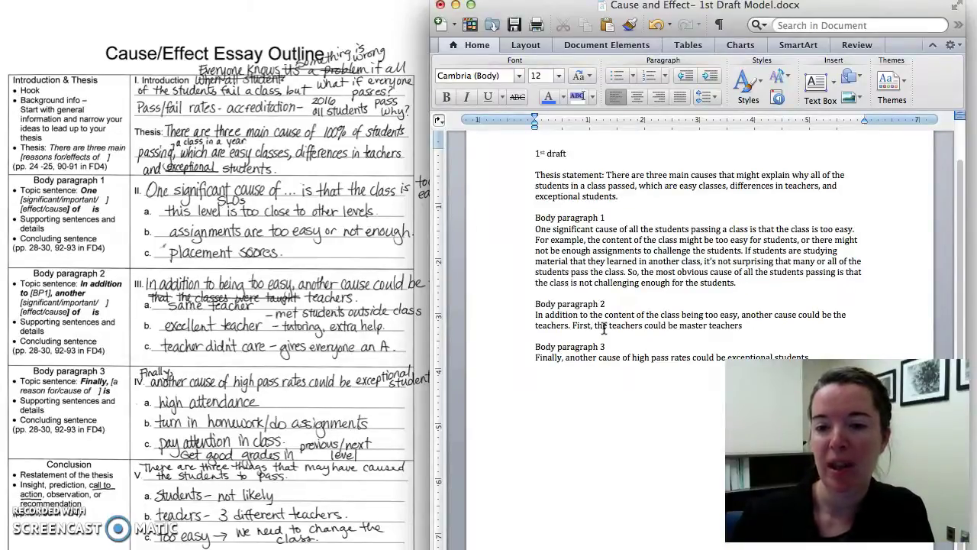
Step: Complete the master teachers sentence in body paragraph 2 with "and present all the material in a way that students can understand."
{"action": "type", "text": " and presen"}
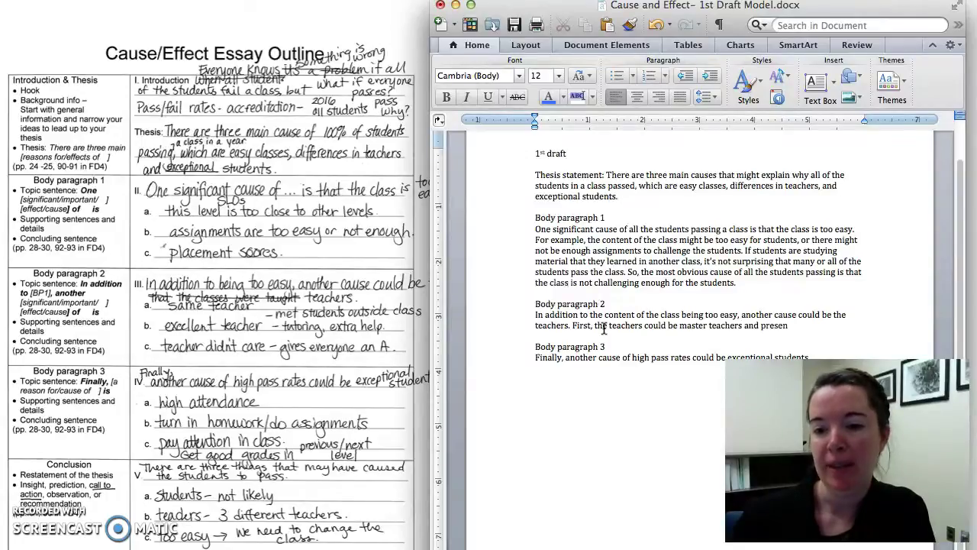
{"action": "type", "text": "t all the mater"}
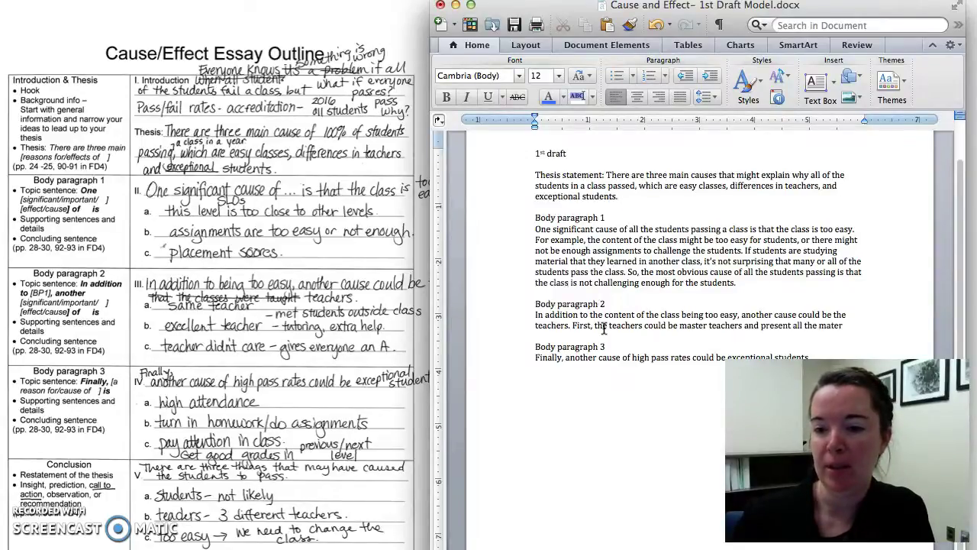
{"action": "type", "text": "ial in a way t"}
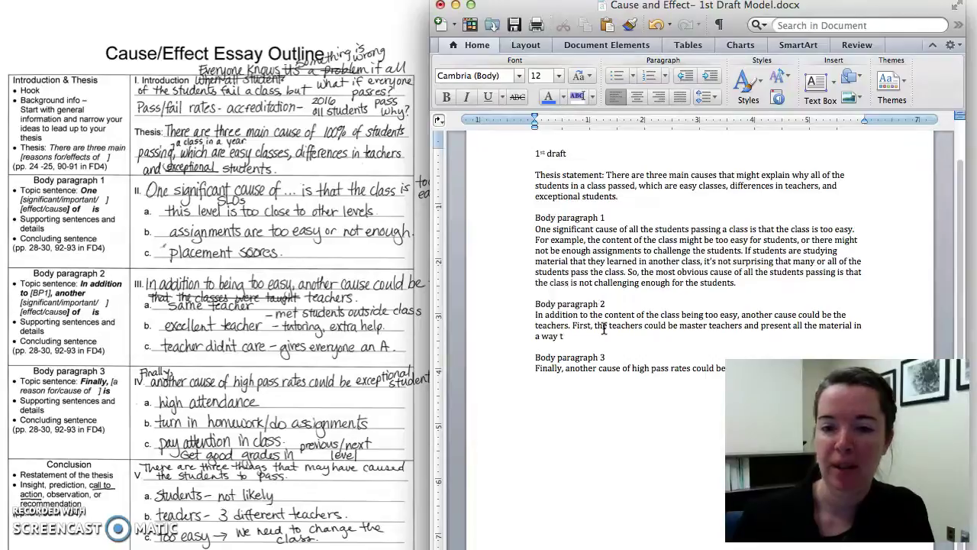
{"action": "type", "text": "hat students eas"}
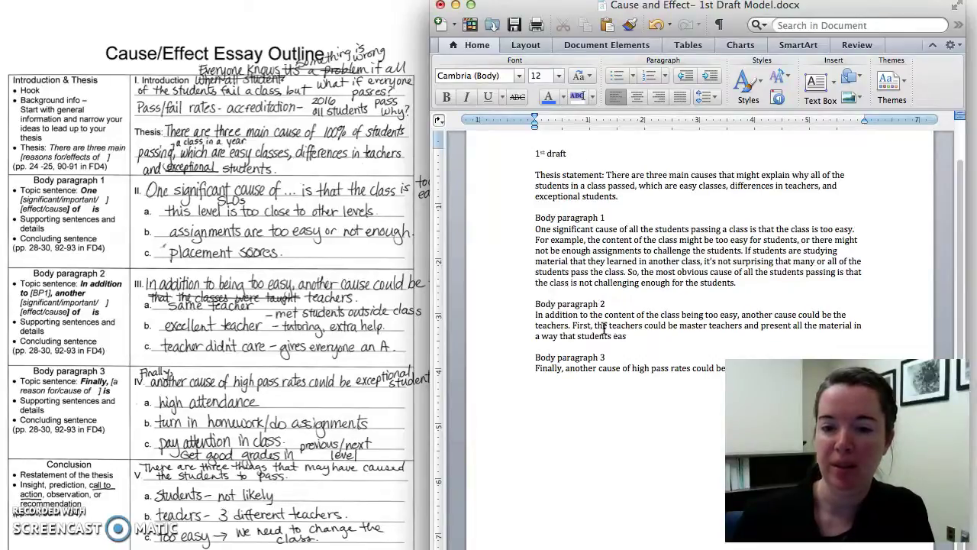
{"action": "key", "text": "BackSpace"}
{"action": "key", "text": "BackSpace"}
{"action": "key", "text": "BackSpace"}
{"action": "type", "text": "can un"}
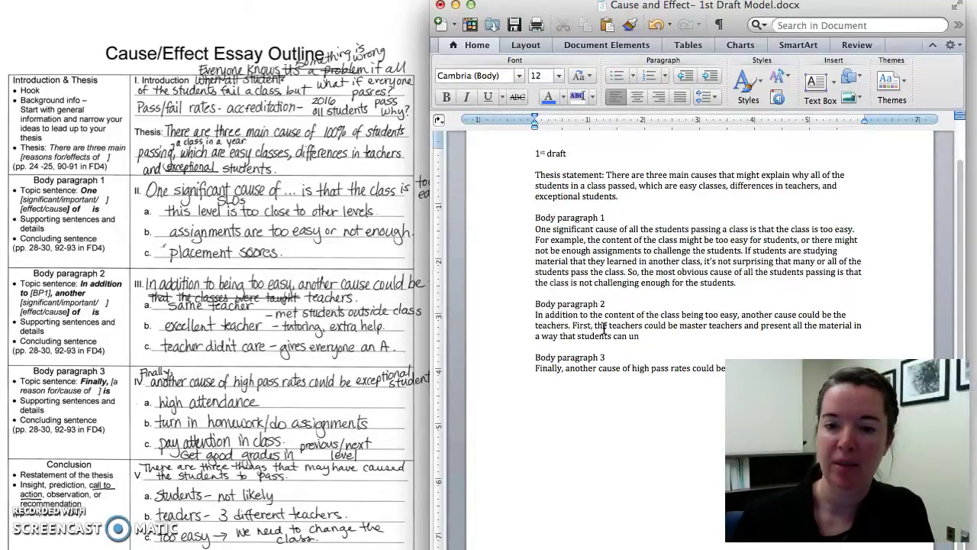
{"action": "type", "text": "derstand. In"}
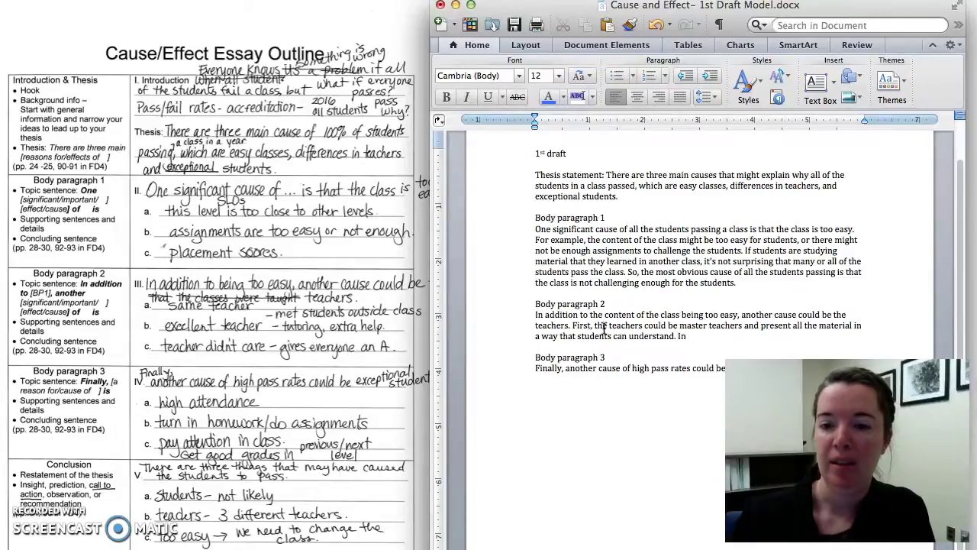
Step: Add to body paragraph 2: "In addition, they might spend a lot of time outside of class helping students so that the students can be successful."
{"action": "type", "text": " addition, they mi"}
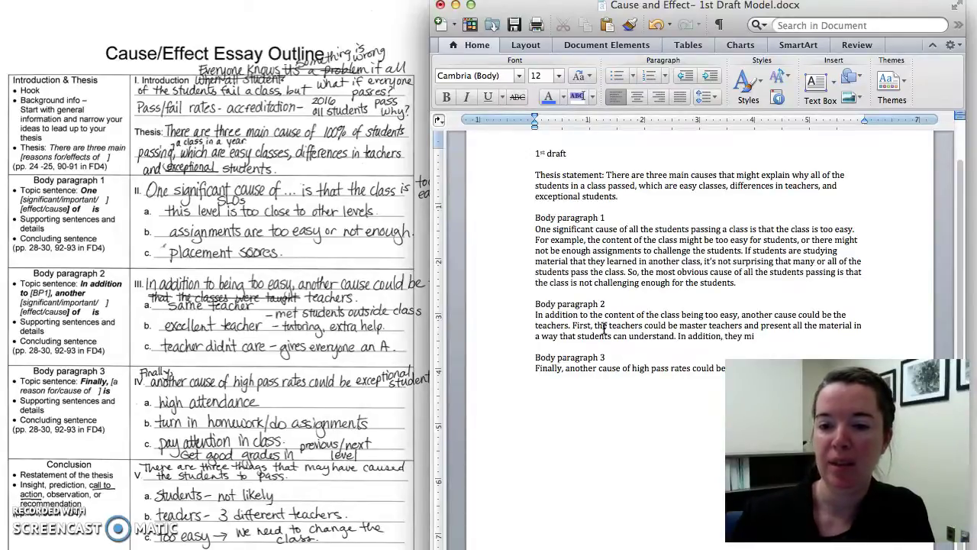
{"action": "type", "text": "ght spend a"}
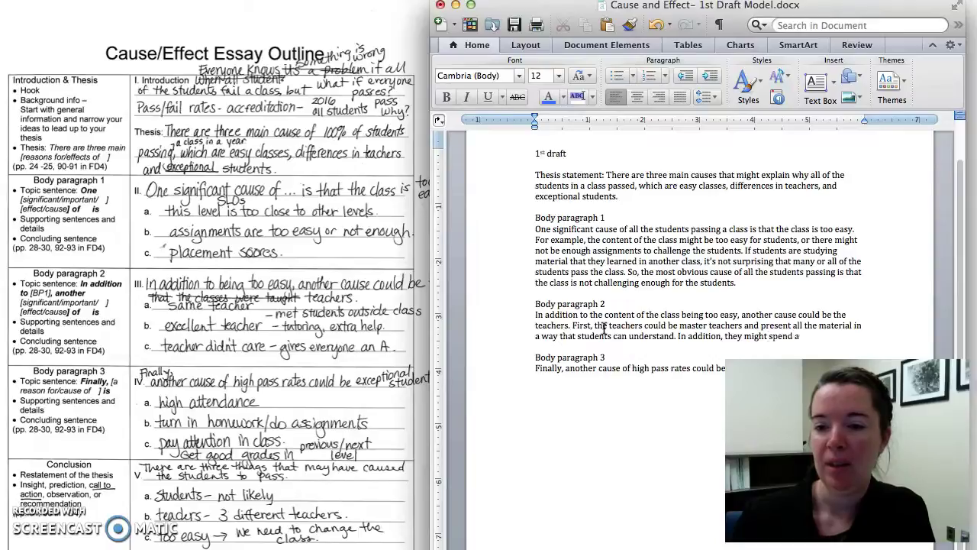
{"action": "type", "text": " lot of time outside of cla"}
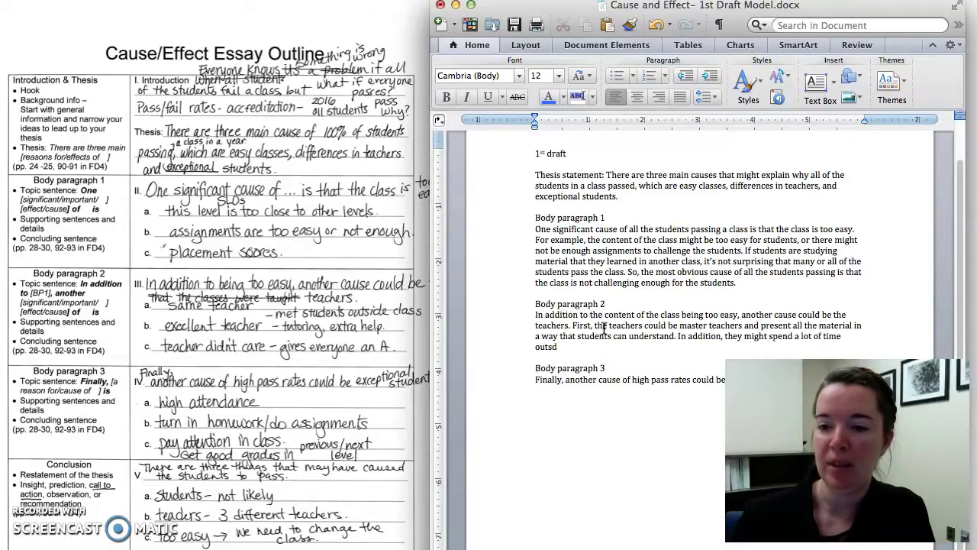
{"action": "type", "text": "ss helpi"}
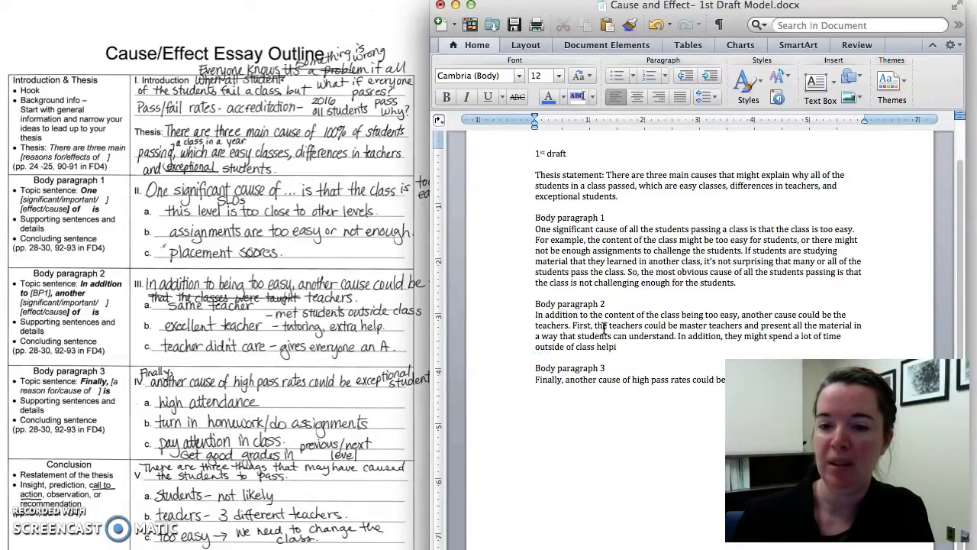
{"action": "type", "text": "ng students so th"}
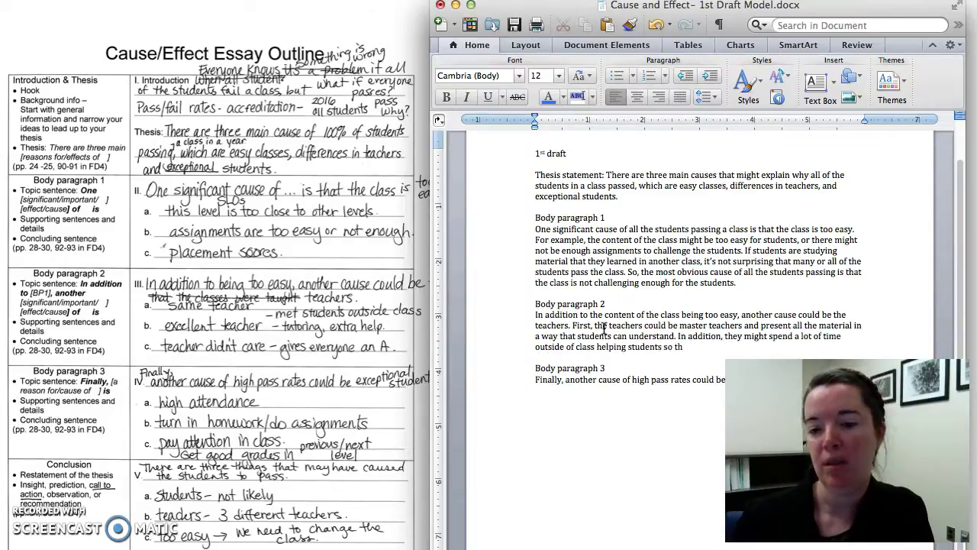
{"action": "type", "text": "at the studen"}
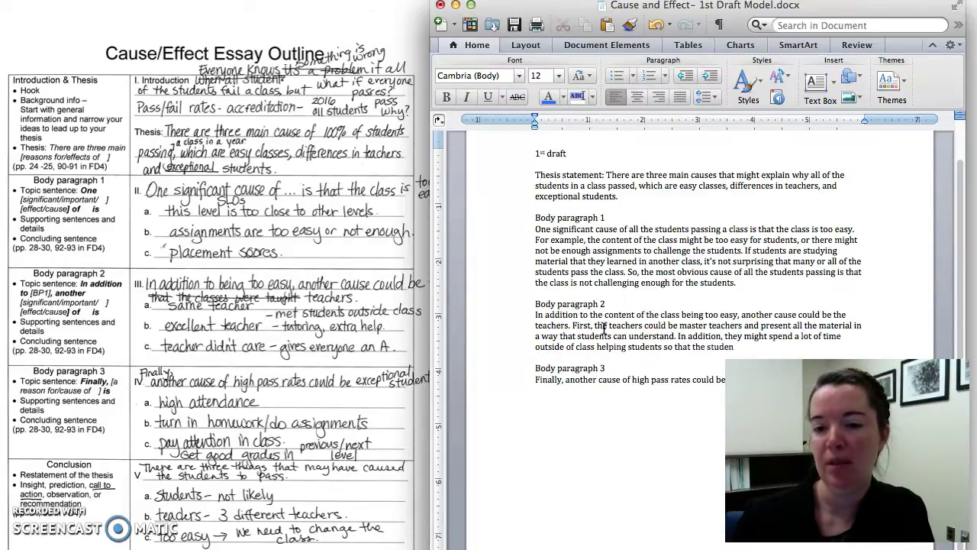
{"action": "type", "text": "ts can be successful. On the oth"}
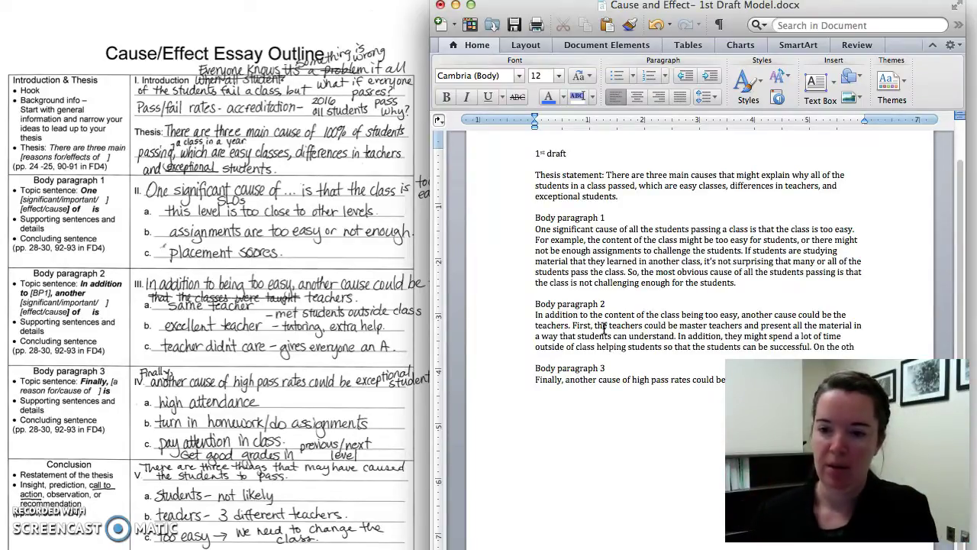
Step: Add to body paragraph 2: "On the other hand, the teachers might not be very good at teaching and this could result in students passing."
{"action": "type", "text": "and, the te"}
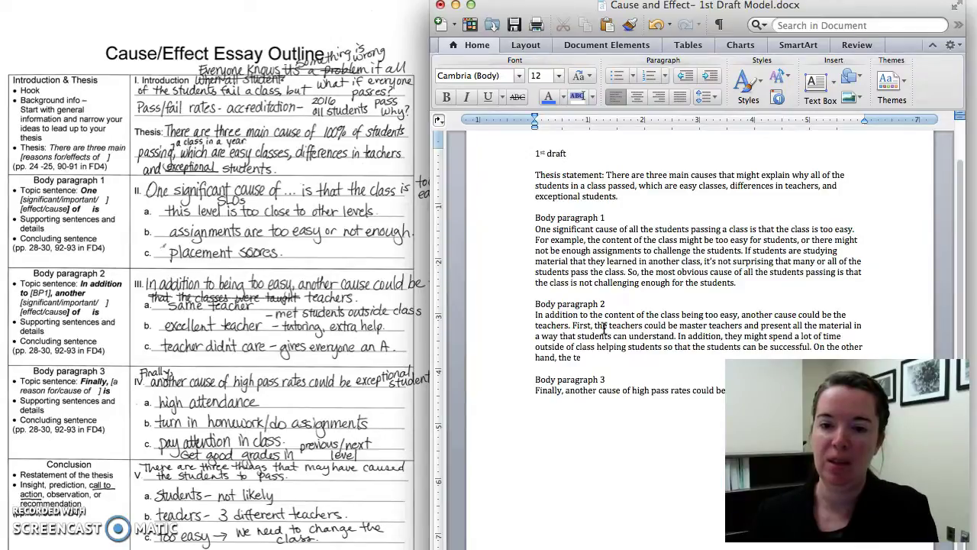
{"action": "type", "text": "achers might not"}
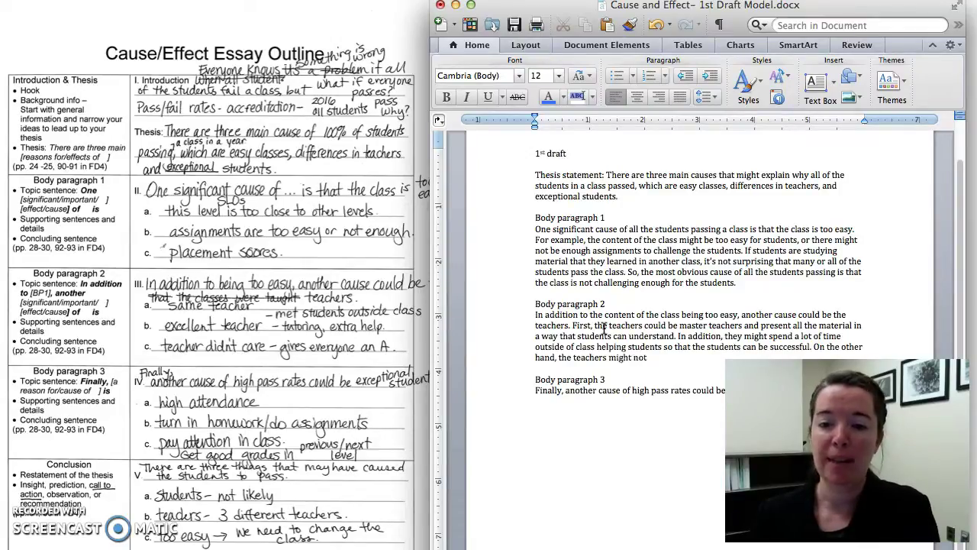
{"action": "type", "text": " be very good at teaching and this could result in"}
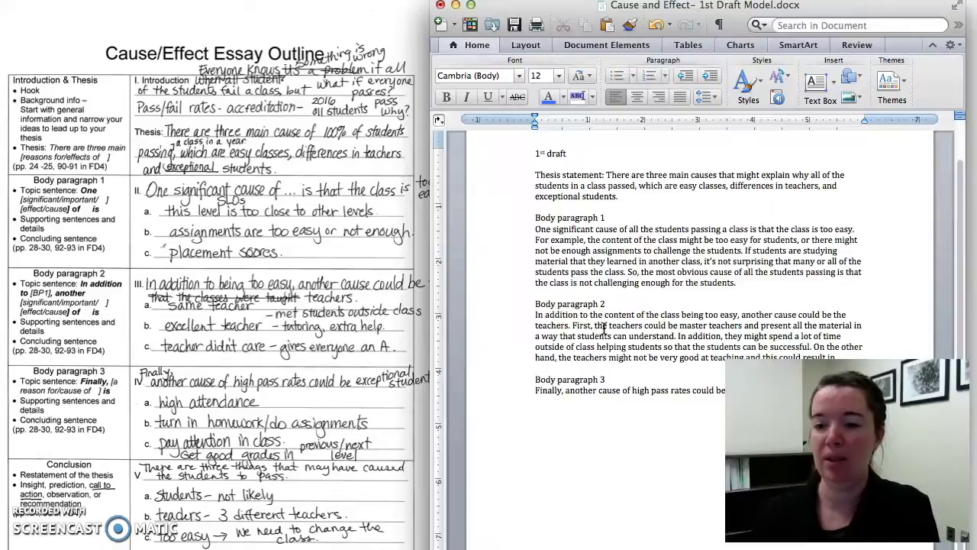
{"action": "type", "text": "ents passing."}
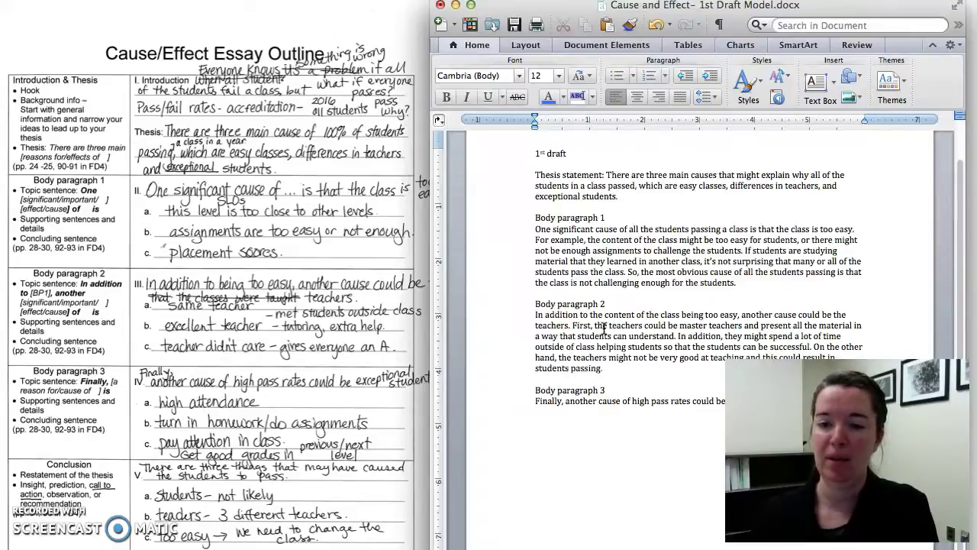
Step: Add a "For example, the teacher might" sentence to body paragraph 2 about grading everything that the student turns in and a passing grade
{"action": "type", "text": " For ex"}
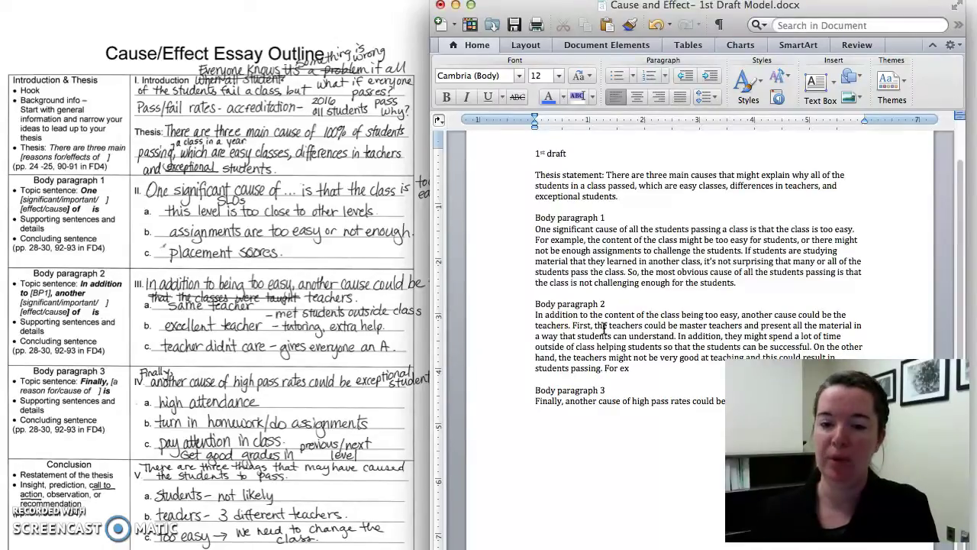
{"action": "type", "text": "ample, the teach"}
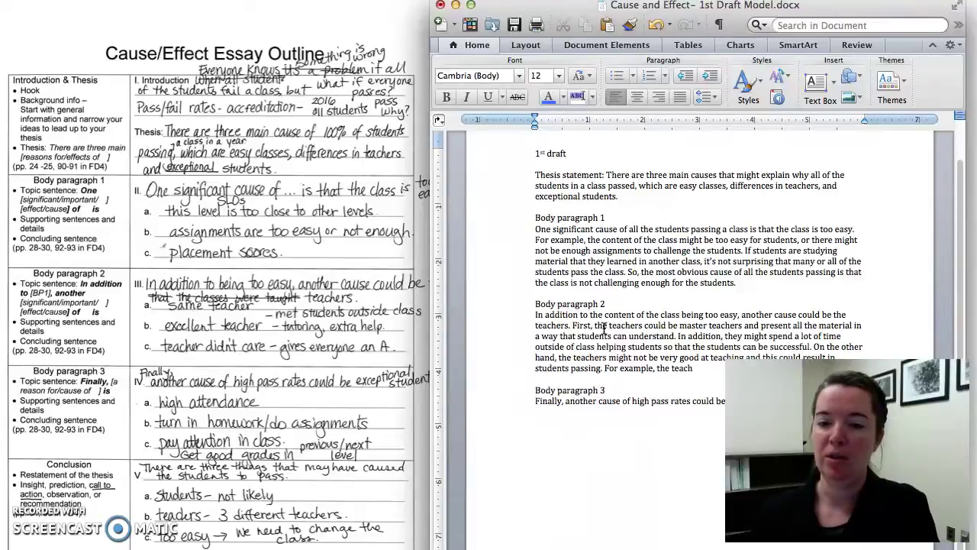
{"action": "type", "text": "er might "}
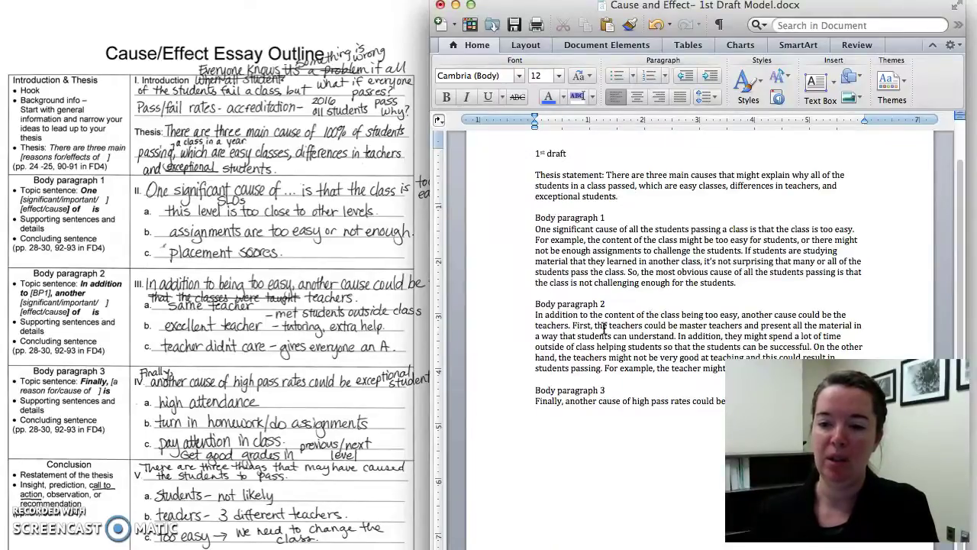
{"action": "type", "text": "grade everyt"}
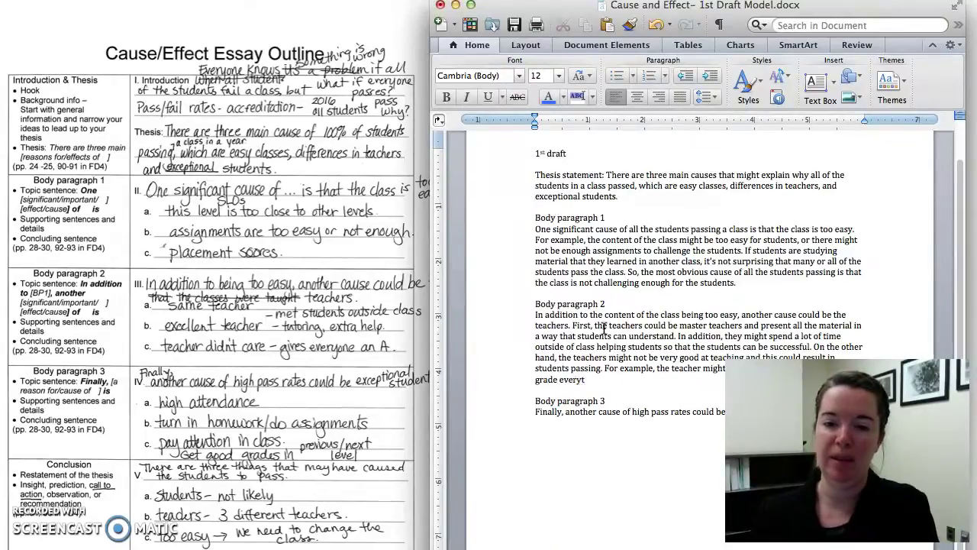
{"action": "type", "text": "hing that the st"}
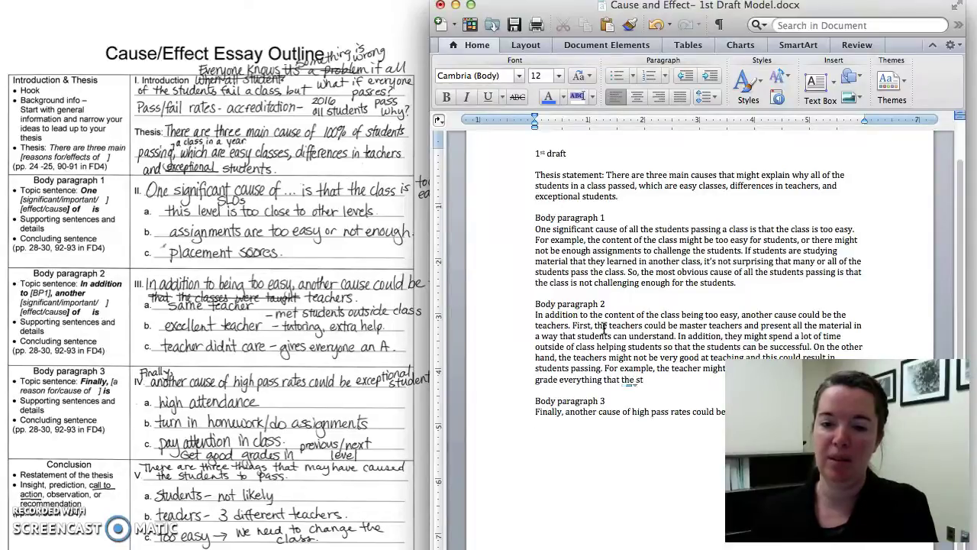
{"action": "type", "text": "udent turn in,"}
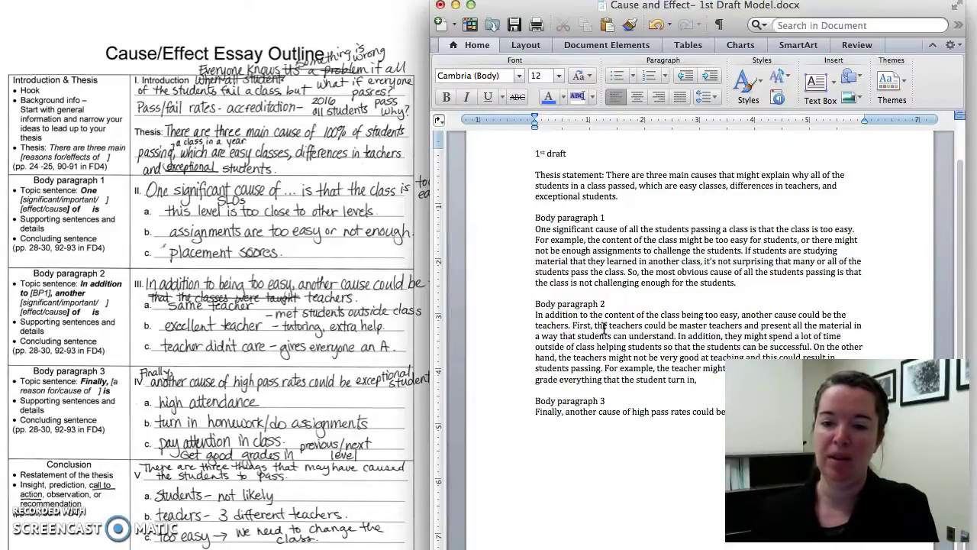
{"action": "type", "text": " so the t"}
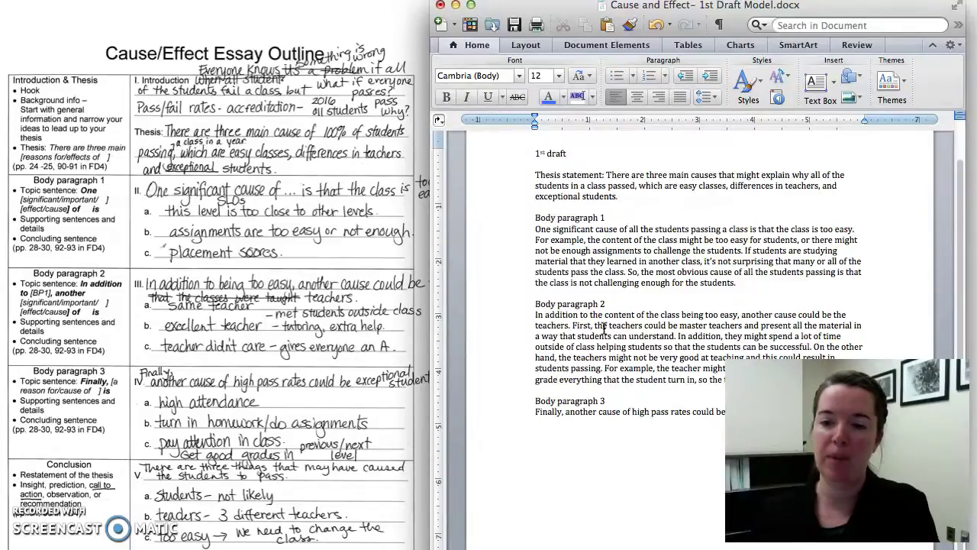
{"action": "type", "text": "passing gr"}
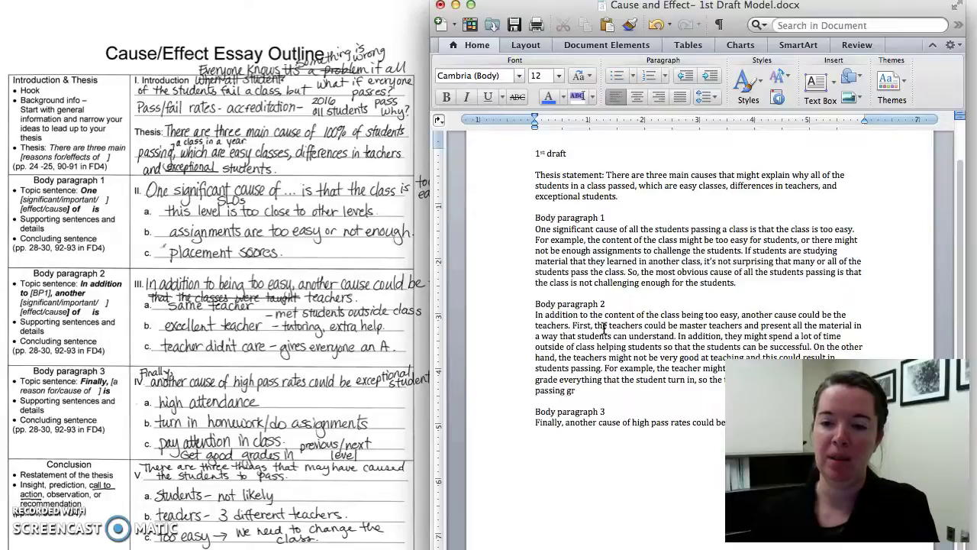
Step: Conclude body paragraph 2 with a sentence beginning "So, the teacher can influence" on whether or not students pass
{"action": "type", "text": "ade. So, the teacher can influence"}
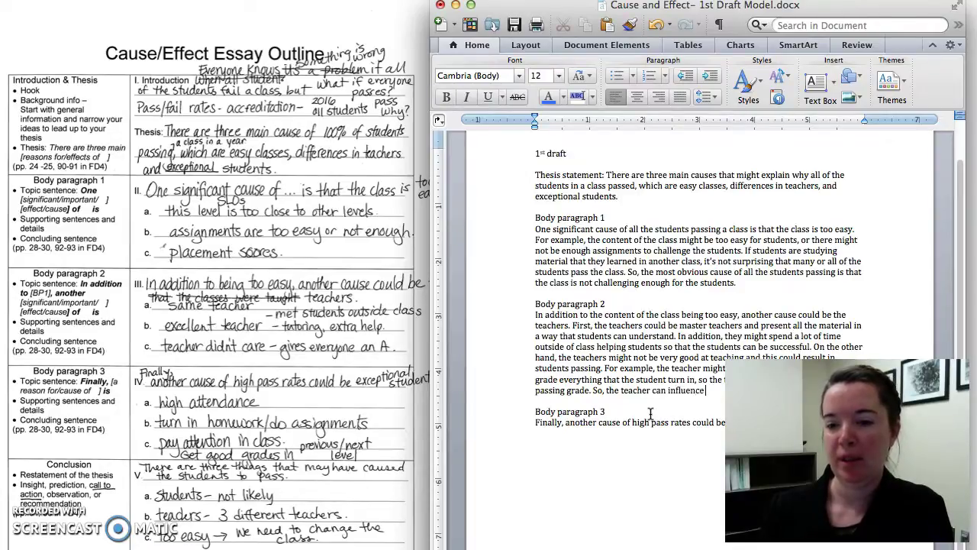
{"action": "type", "text": "whet "}
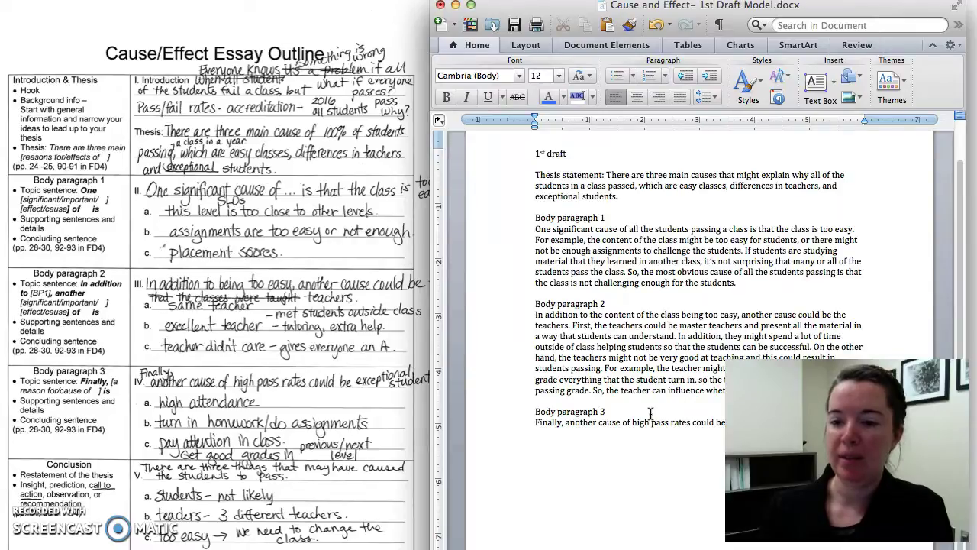
{"action": "type", "text": "not"}
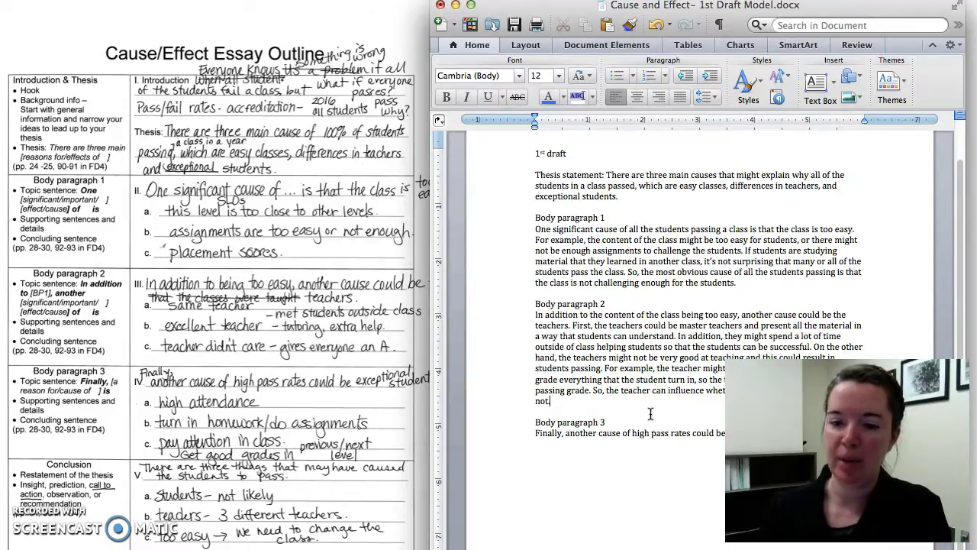
Step: Develop body paragraph 3 with students who come every day, are prepared and do the homework, conceding that not all students are like this
{"action": "left_click", "coordinate": [585, 438]}
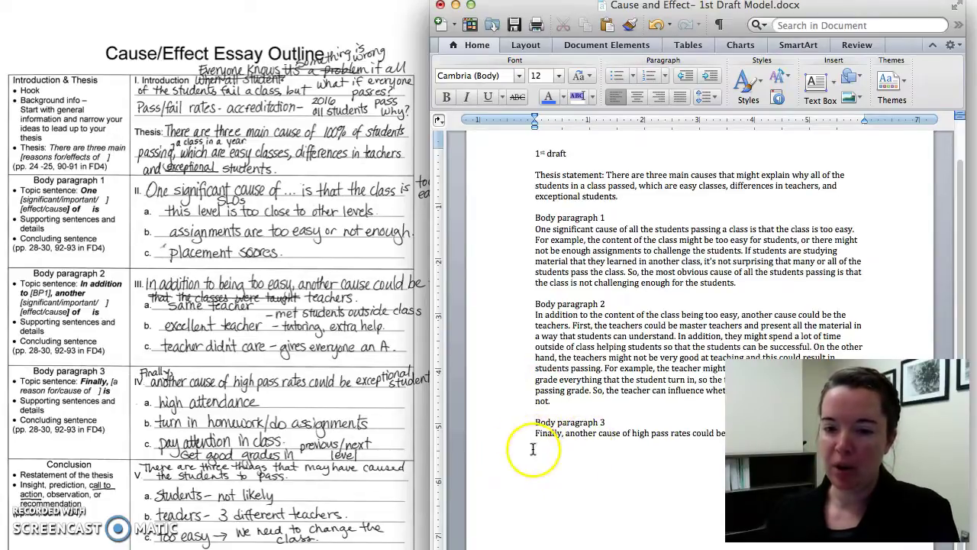
{"action": "left_click", "coordinate": [587, 432]}
{"action": "left_click", "coordinate": [551, 401]}
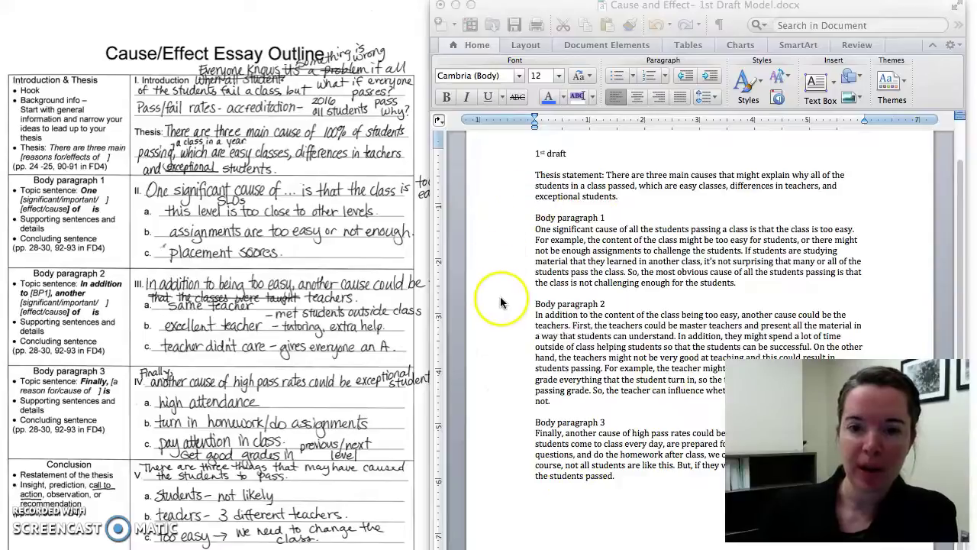
{"action": "left_click", "coordinate": [502, 265]}
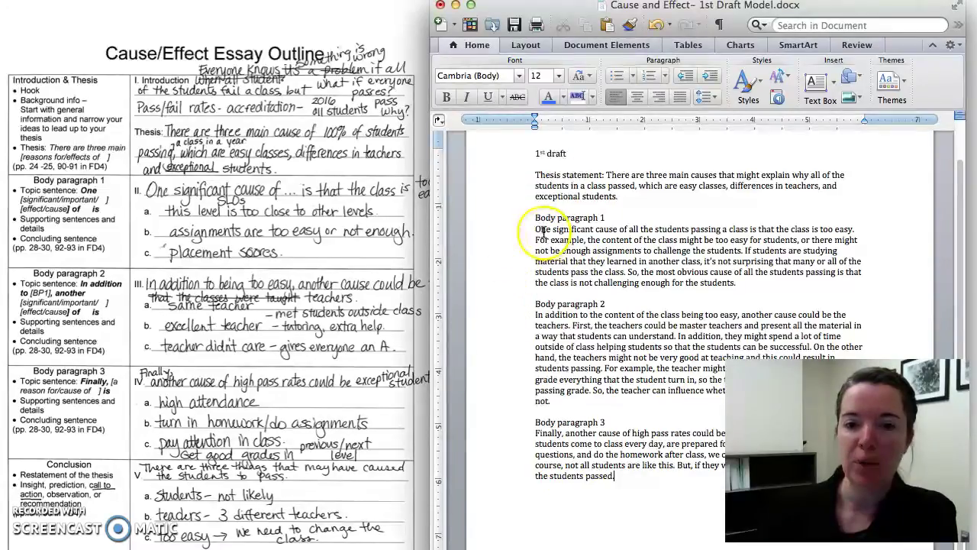
Step: Apply a pale theme font color to the topic sentences of body paragraphs 1 and 2
{"action": "left_click_drag", "start_coordinate": [535, 229], "coordinate": [852, 227]}
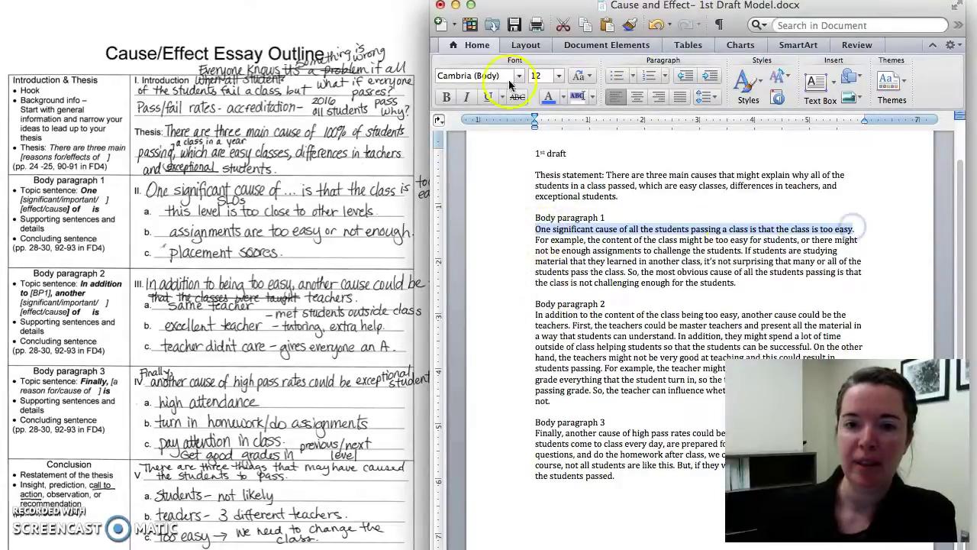
{"action": "left_click", "coordinate": [563, 98]}
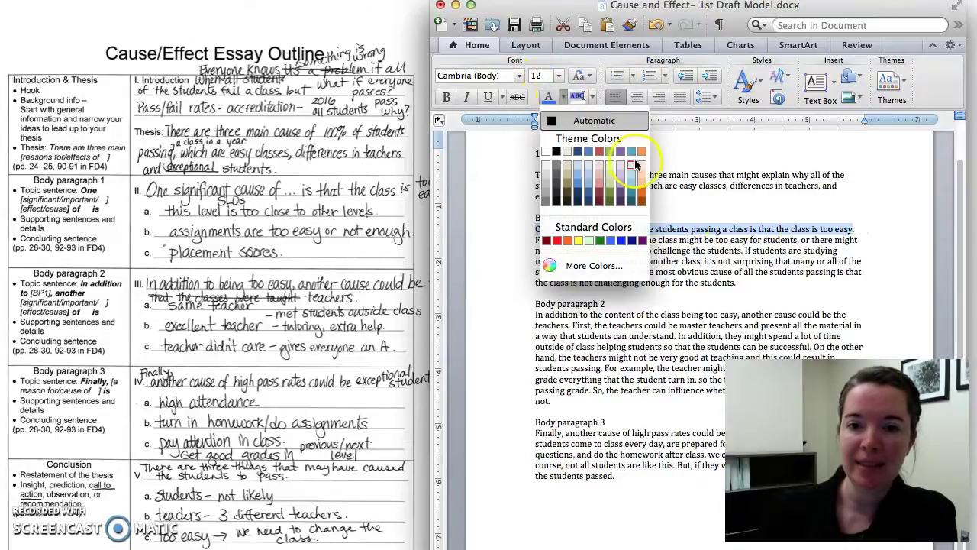
{"action": "left_click", "coordinate": [637, 162]}
{"action": "left_click_drag", "start_coordinate": [536, 314], "coordinate": [571, 326]}
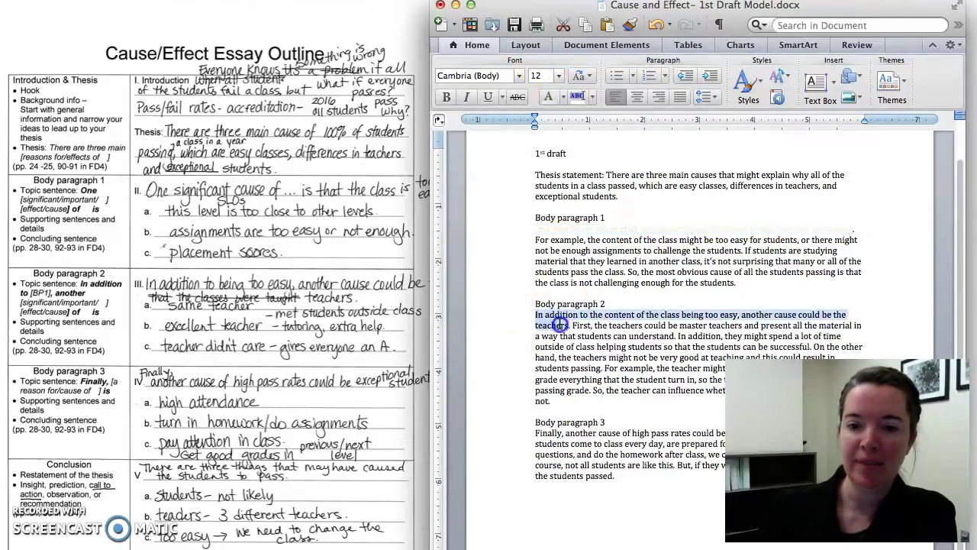
{"action": "left_click", "coordinate": [550, 98]}
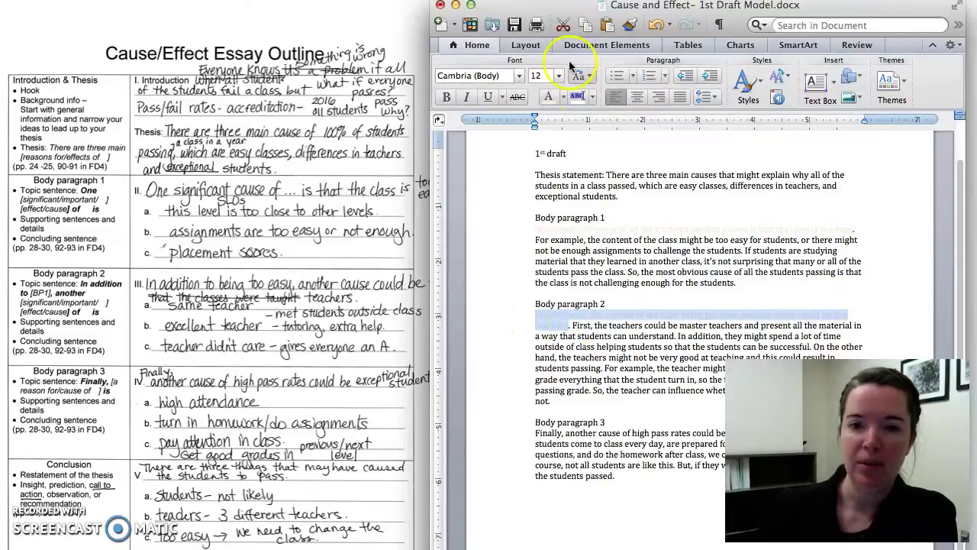
Step: Set the font color of the topic sentences in body paragraphs 2 and 1 back to Automatic
{"action": "left_click", "coordinate": [566, 99]}
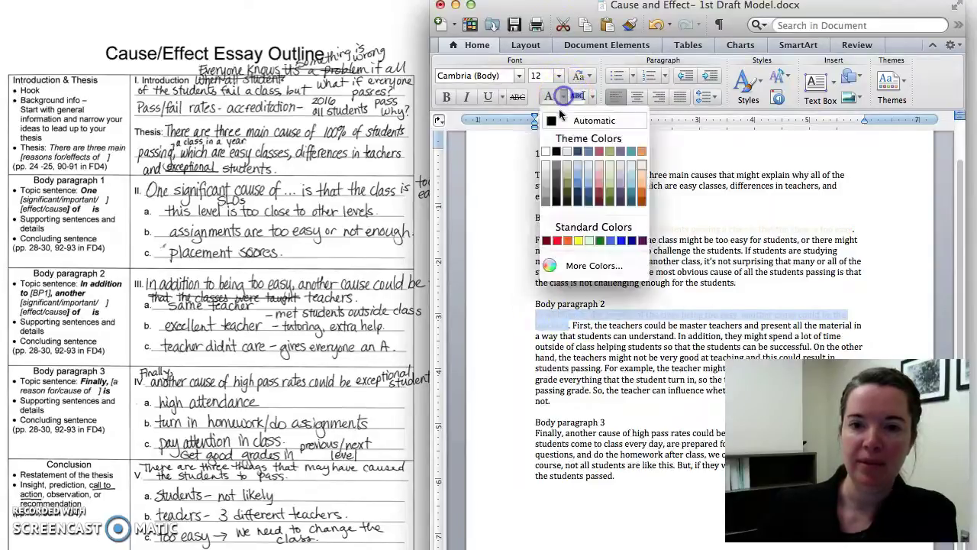
{"action": "left_click", "coordinate": [587, 120]}
{"action": "left_click", "coordinate": [538, 231]}
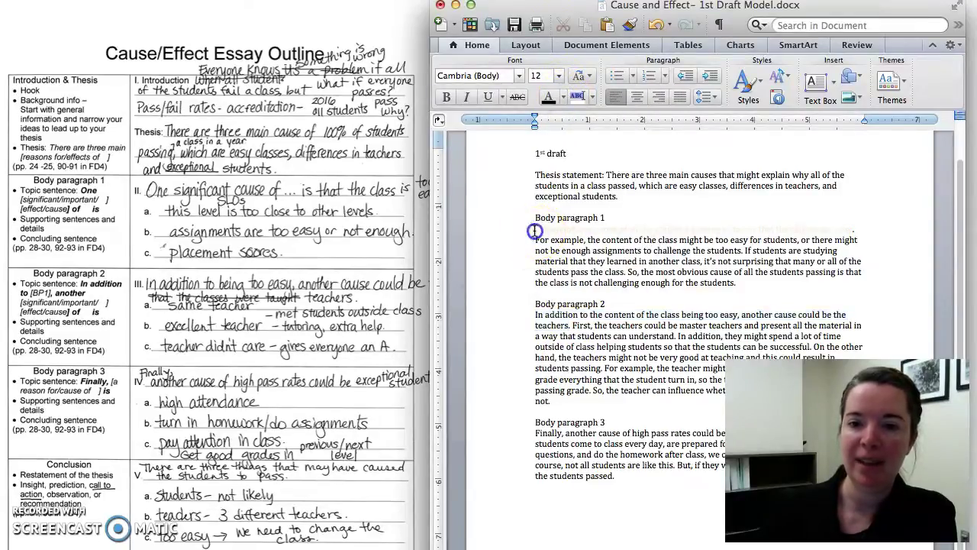
{"action": "left_click_drag", "start_coordinate": [538, 231], "coordinate": [854, 228]}
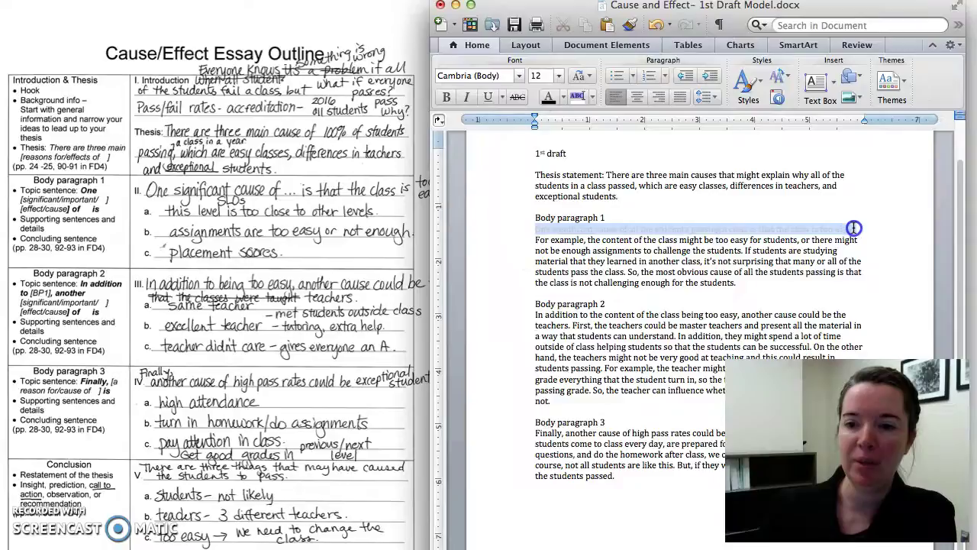
{"action": "left_click", "coordinate": [548, 97]}
Step: Highlight the topic sentences of body paragraphs 1, 2 and 3 in yellow
{"action": "left_click_drag", "start_coordinate": [536, 229], "coordinate": [854, 228]}
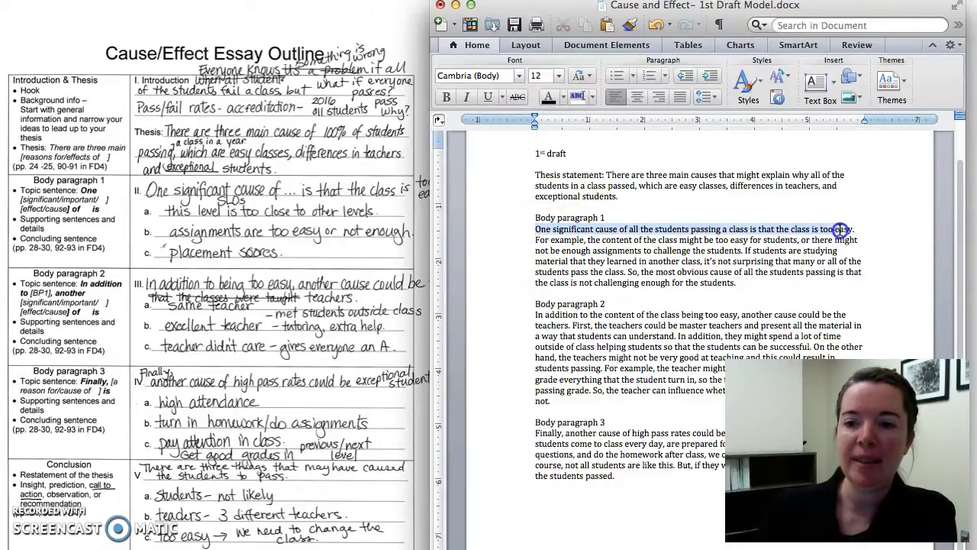
{"action": "left_click", "coordinate": [592, 98]}
{"action": "left_click", "coordinate": [576, 140]}
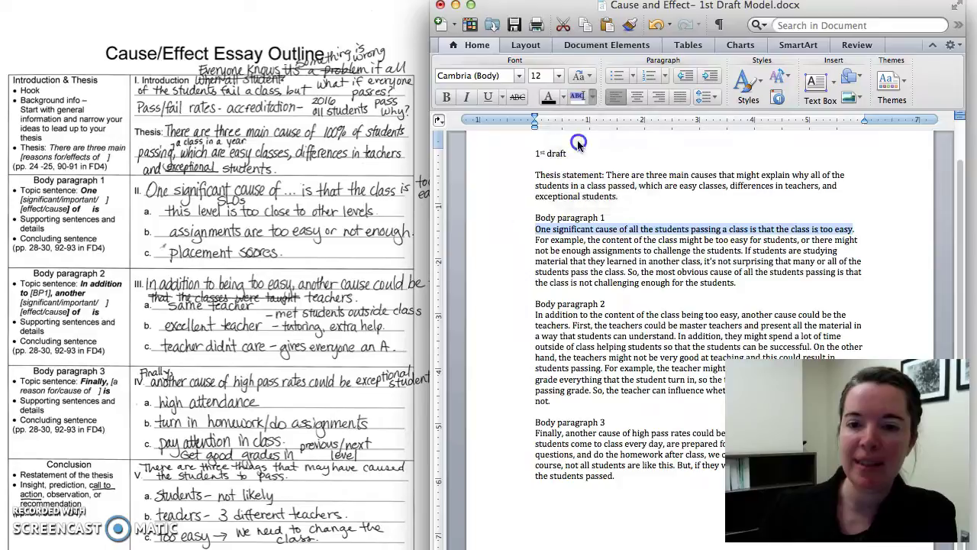
{"action": "left_click_drag", "start_coordinate": [536, 315], "coordinate": [559, 325]}
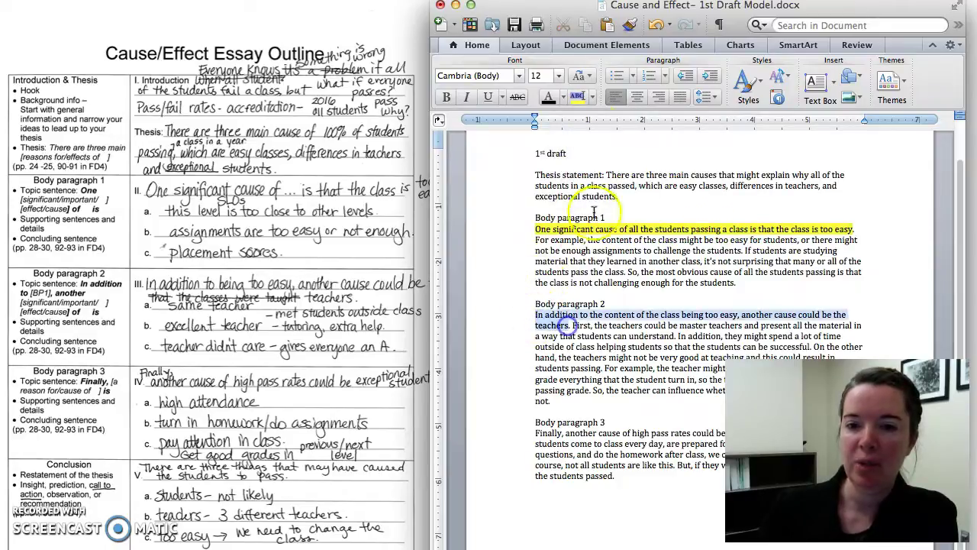
{"action": "left_click", "coordinate": [577, 96]}
{"action": "left_click", "coordinate": [557, 433]}
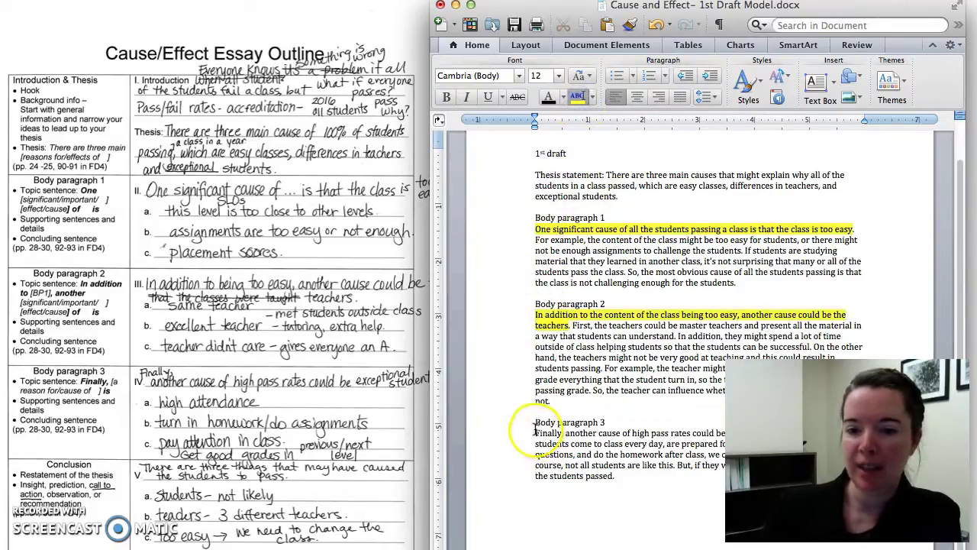
{"action": "left_click_drag", "start_coordinate": [536, 433], "coordinate": [763, 433]}
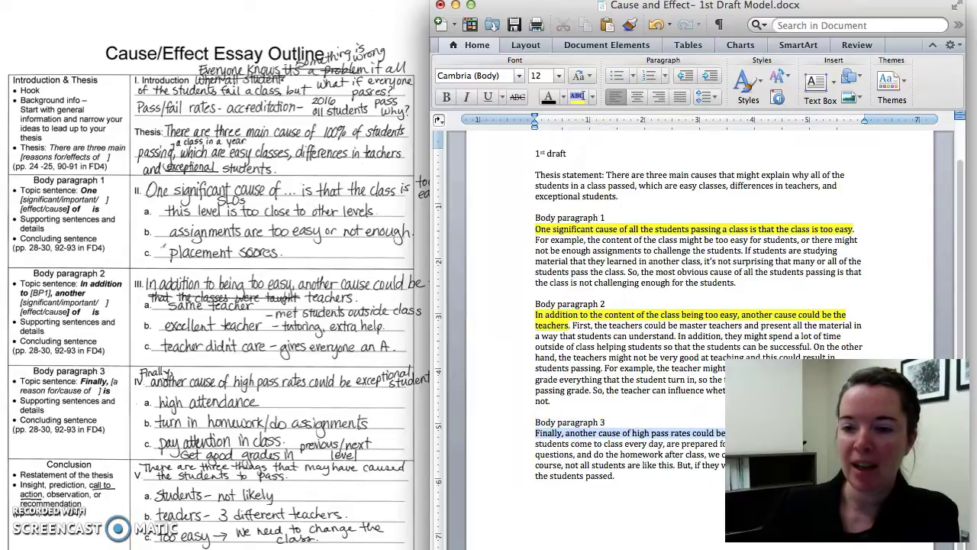
{"action": "left_click", "coordinate": [577, 96]}
Step: Add a "Conclusion:" heading below body paragraph 3 and start a bulleted list under it with "students-not likely"
{"action": "left_click", "coordinate": [615, 327]}
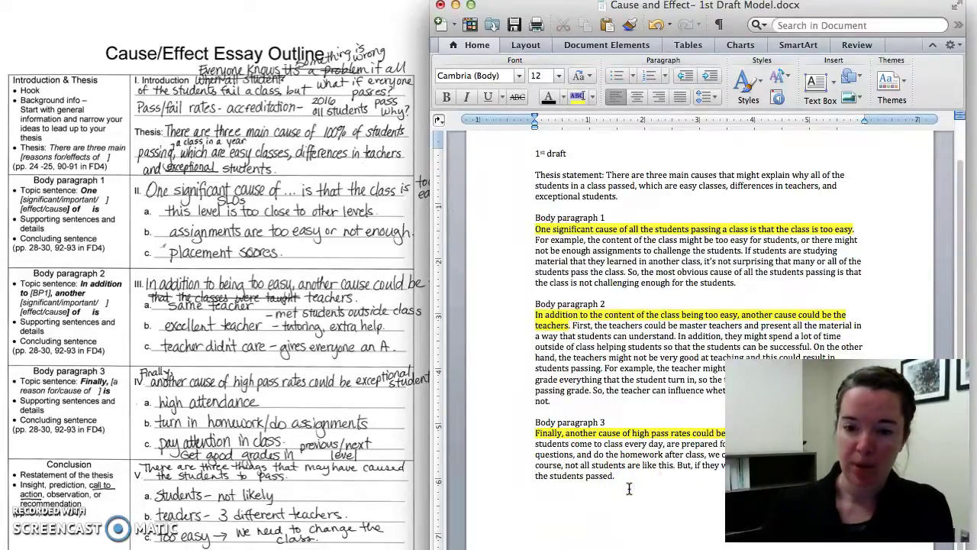
{"action": "type", "text": "Conclusion:"}
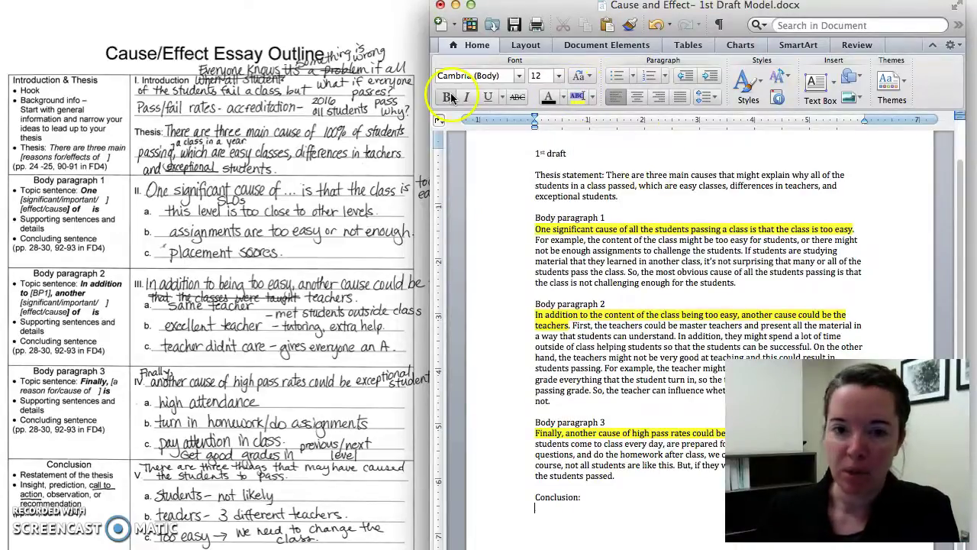
{"action": "left_click", "coordinate": [615, 77]}
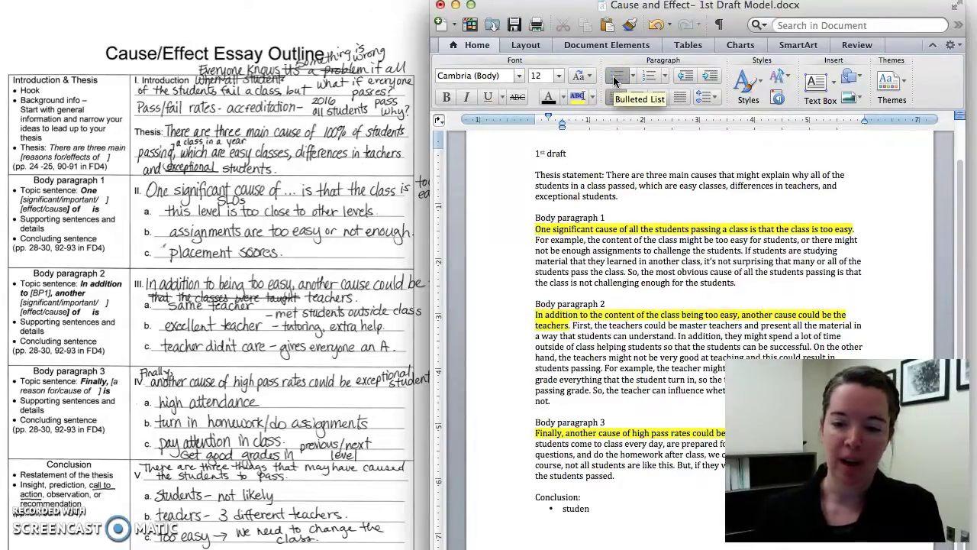
{"action": "type", "text": "students-not likely"}
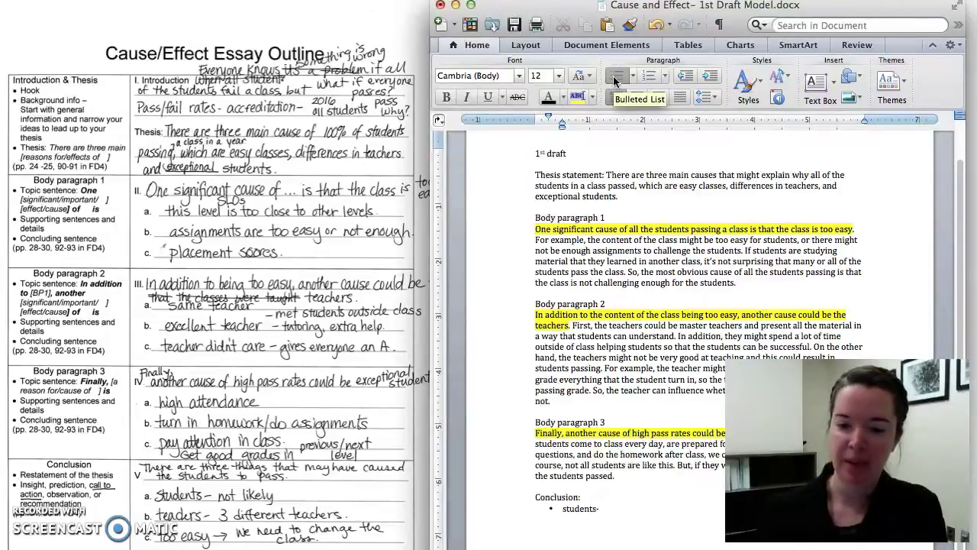